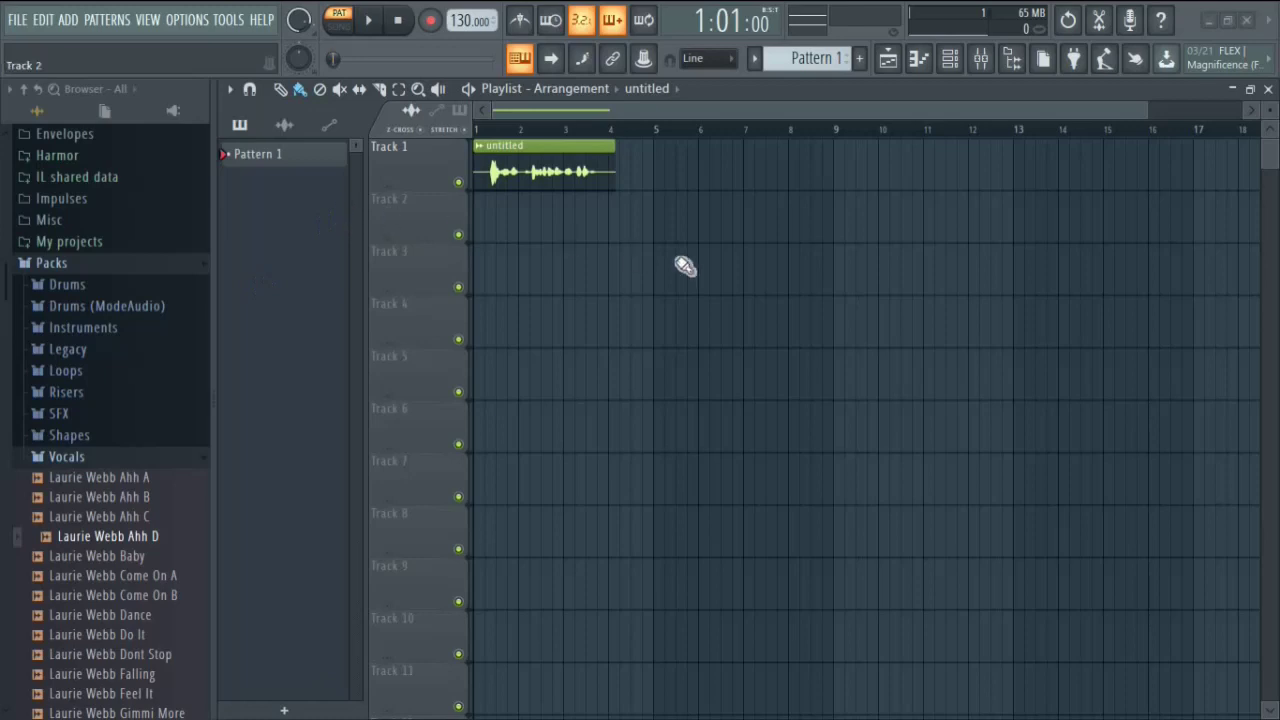
Step: Switch to the reverb diagram in Paint and trace the direct path from vocalist to microphone with an orange brush arrow
{"action": "left_click", "coordinate": [1227, 20]}
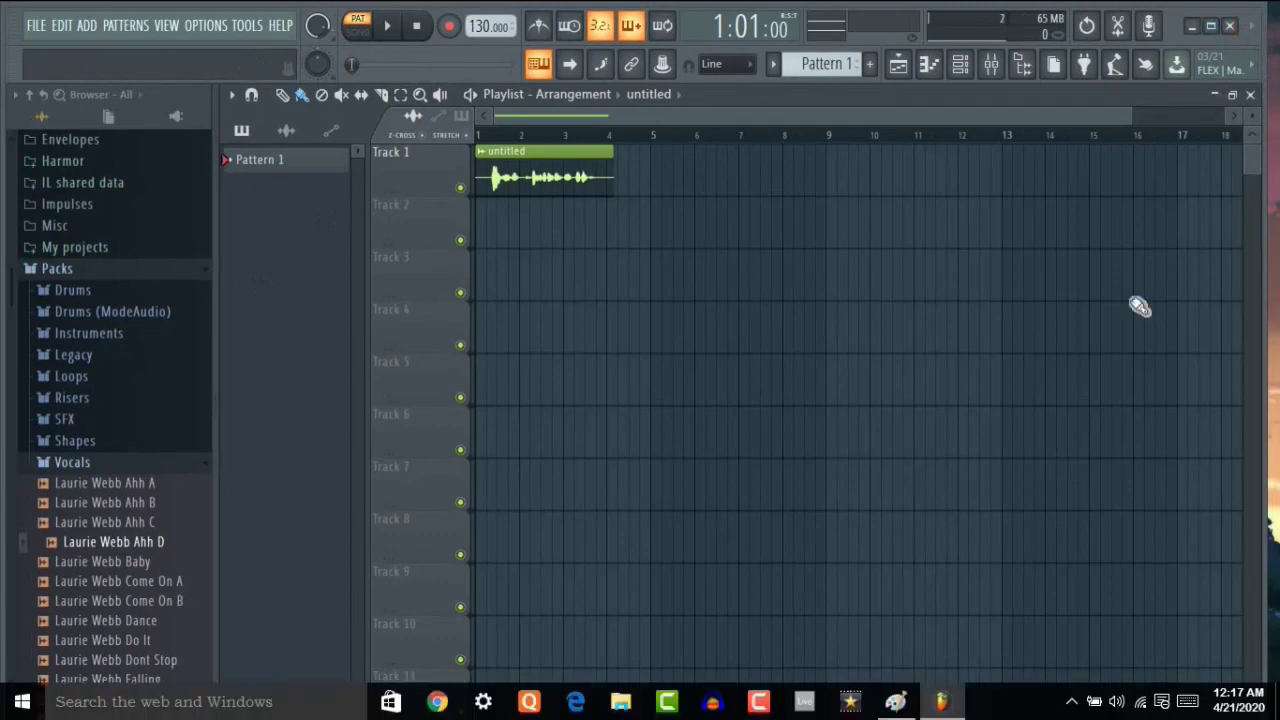
{"action": "mouse_move", "coordinate": [883, 712]}
{"action": "left_click", "coordinate": [895, 610]}
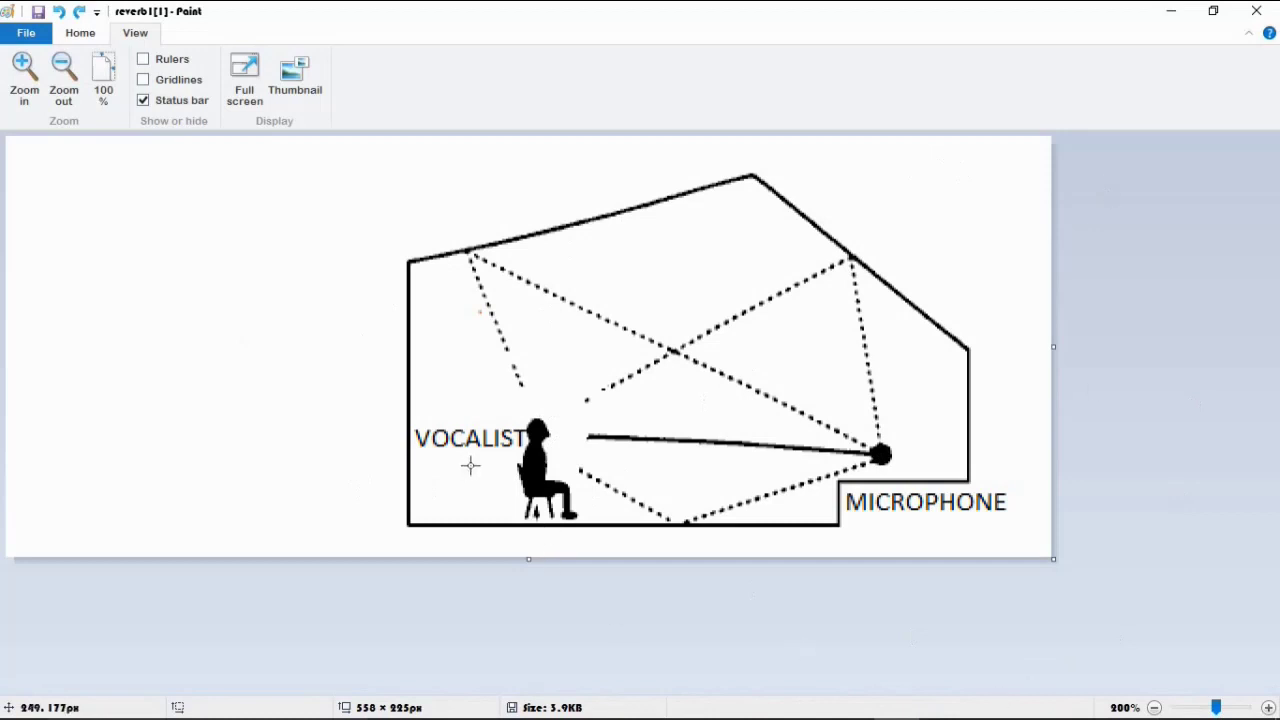
{"action": "left_click", "coordinate": [82, 38]}
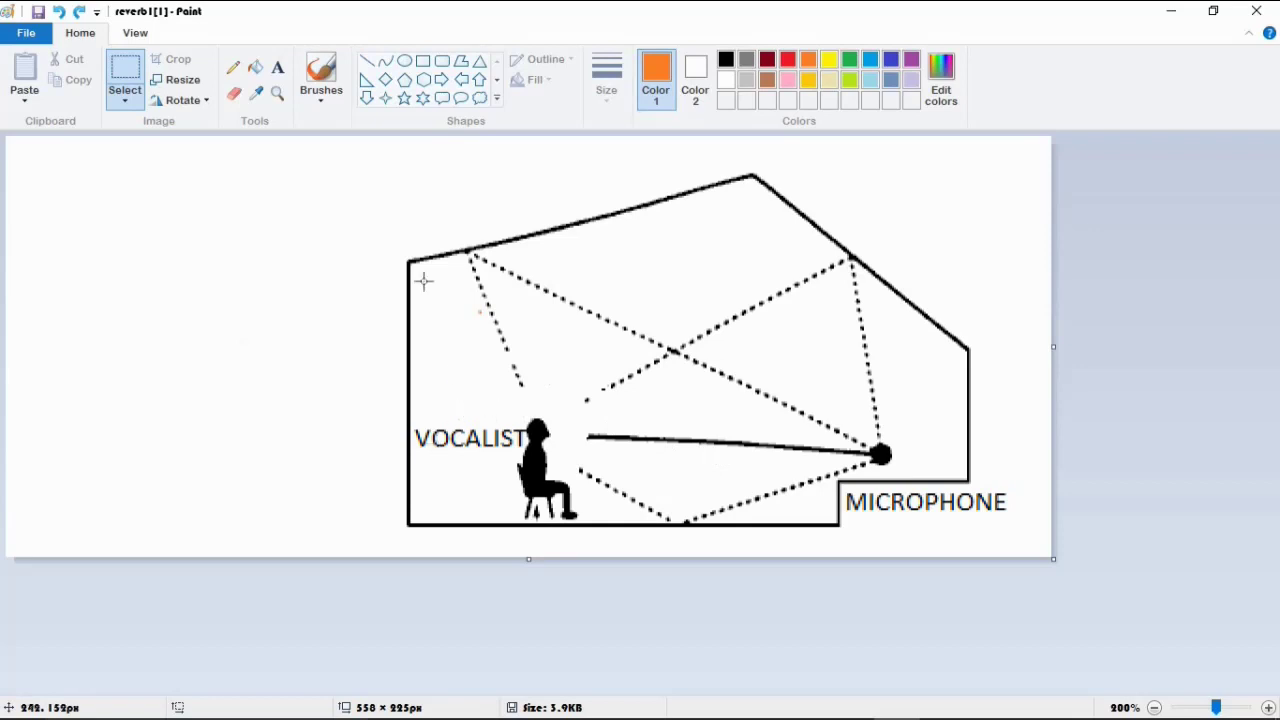
{"action": "left_click", "coordinate": [321, 75]}
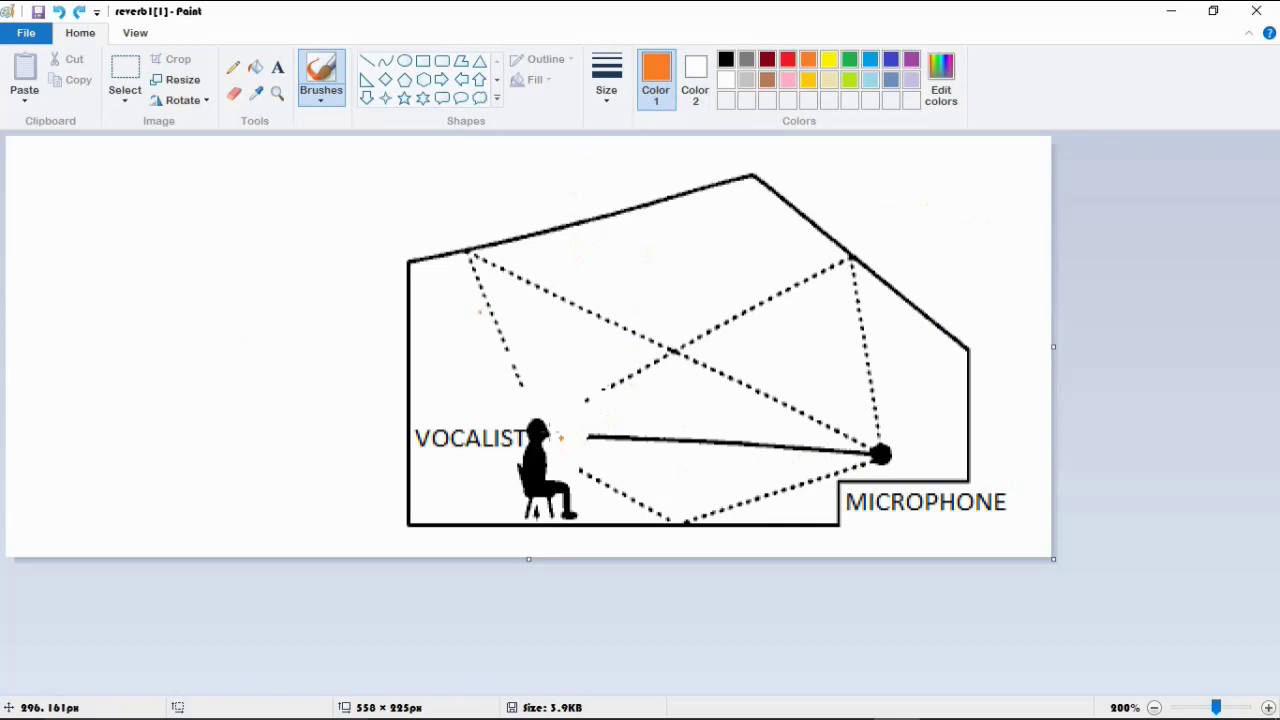
{"action": "mouse_move", "coordinate": [585, 418]}
{"action": "left_mouse_down"}
{"action": "mouse_move", "coordinate": [579, 459]}
{"action": "mouse_move", "coordinate": [573, 439]}
{"action": "mouse_move", "coordinate": [661, 436]}
{"action": "mouse_move", "coordinate": [876, 455]}
{"action": "left_mouse_up"}
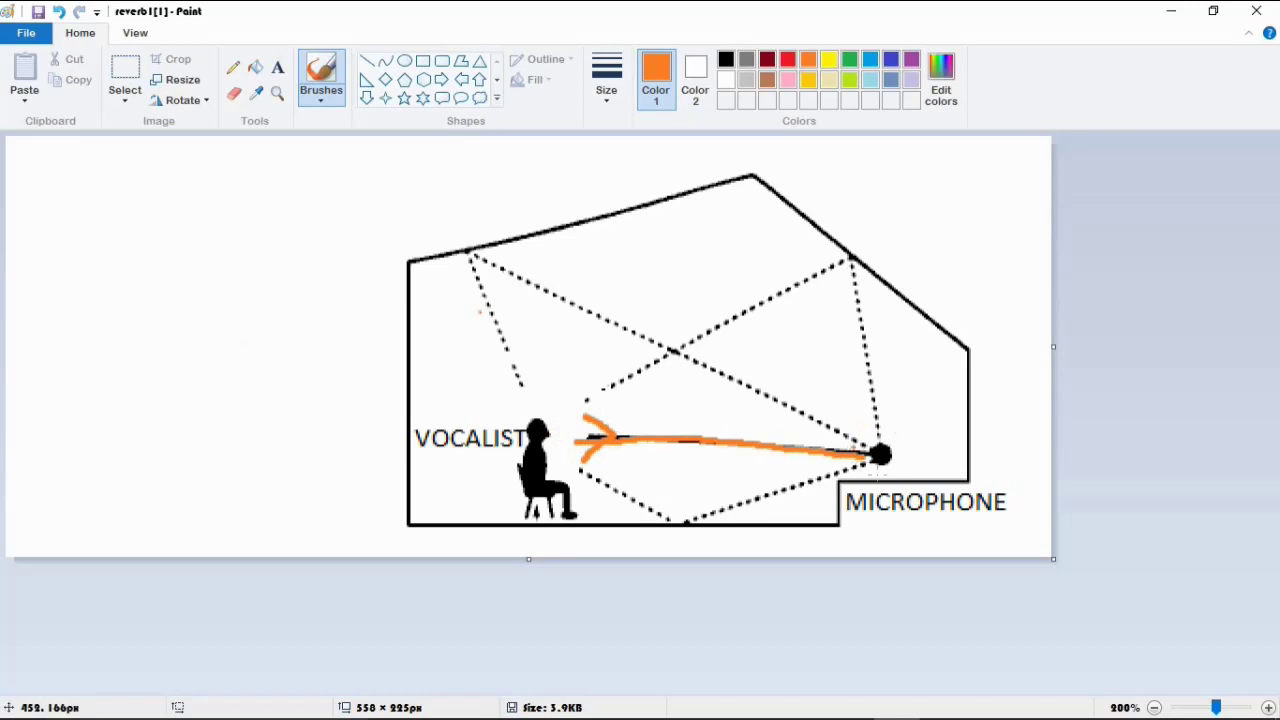
{"action": "mouse_move", "coordinate": [880, 448]}
{"action": "left_mouse_down"}
{"action": "mouse_move", "coordinate": [872, 440]}
{"action": "mouse_move", "coordinate": [878, 460]}
{"action": "mouse_move", "coordinate": [898, 462]}
{"action": "mouse_move", "coordinate": [883, 447]}
{"action": "left_mouse_up"}
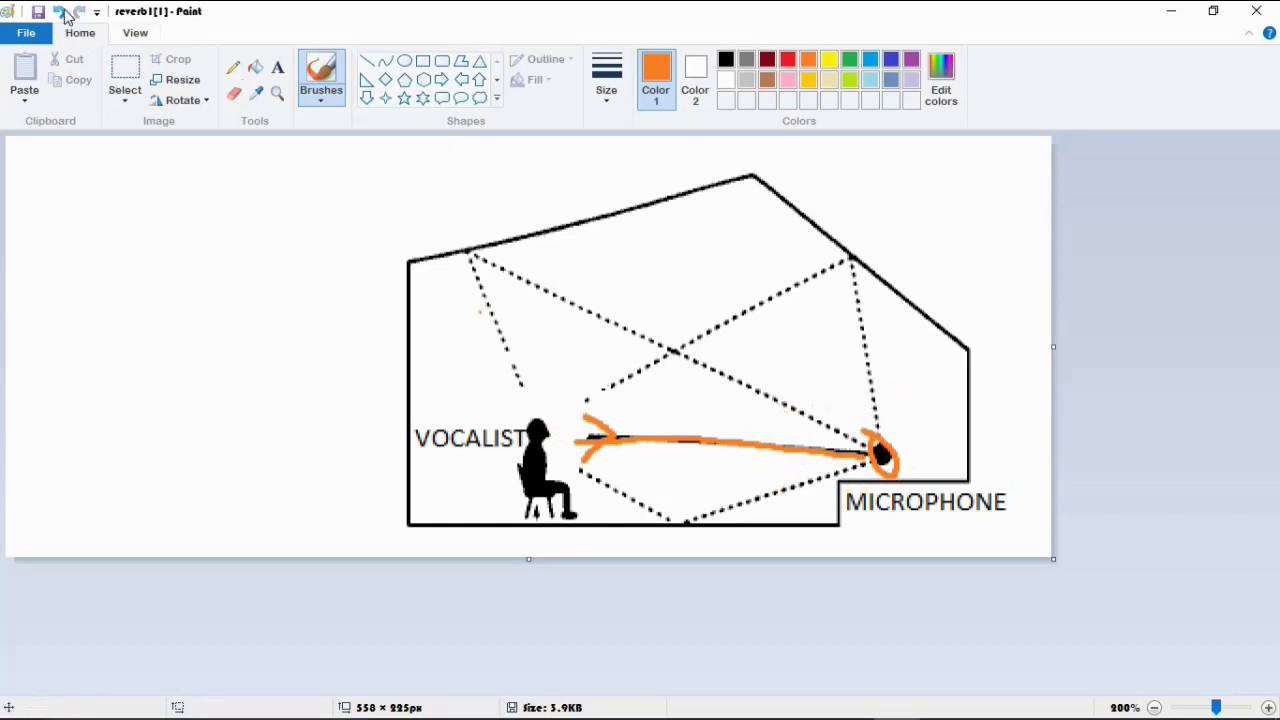
{"action": "left_click", "coordinate": [62, 12]}
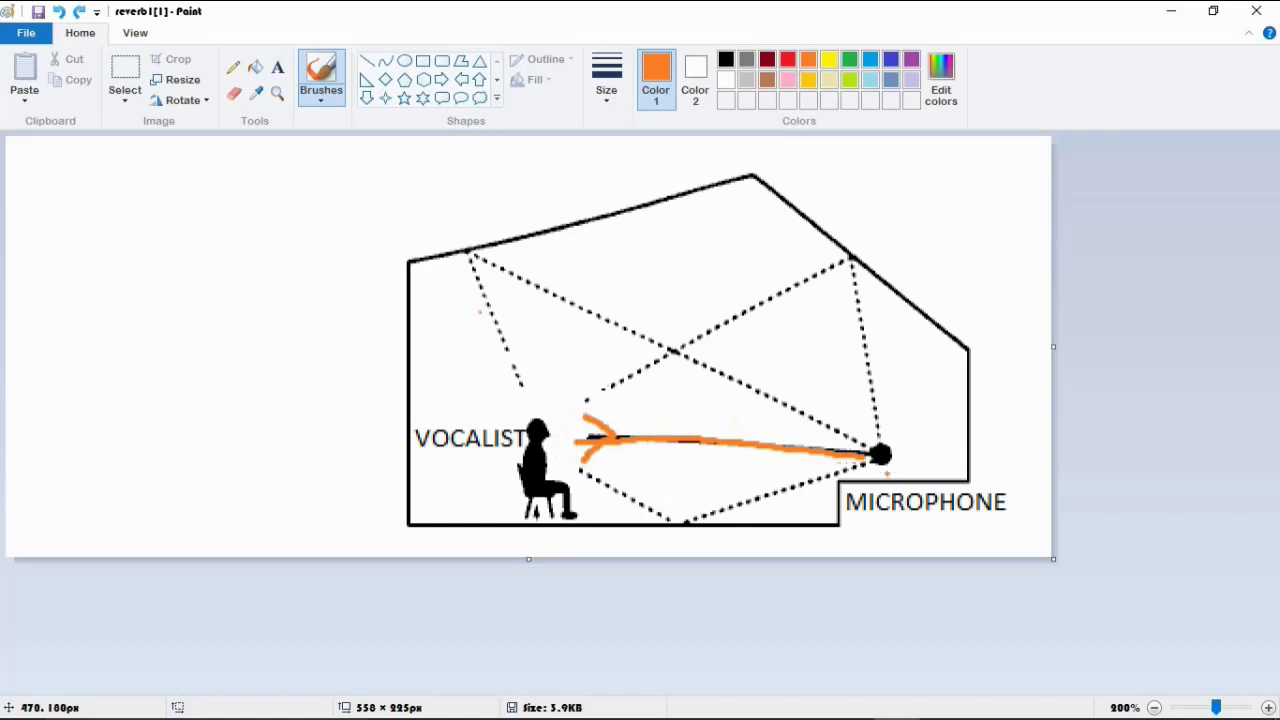
{"action": "left_click", "coordinate": [786, 62]}
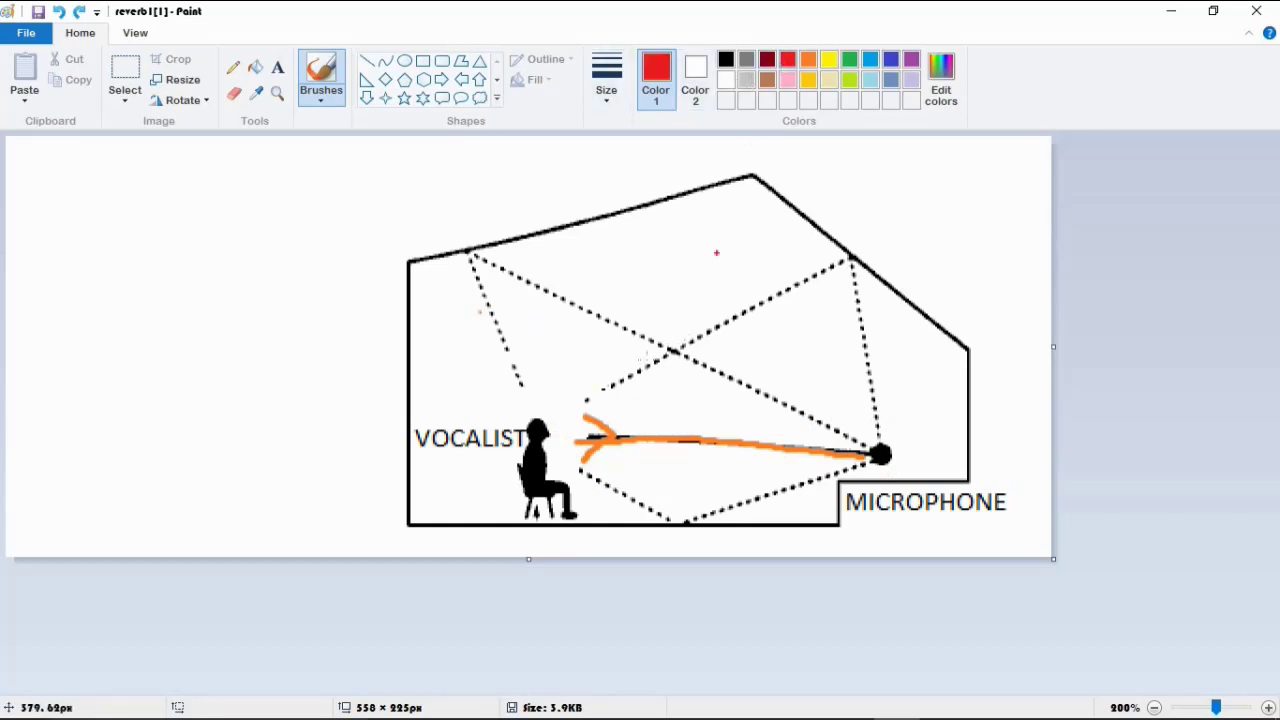
Step: Trace the three dotted reflection paths from the vocalist to the microphone in light blue, adding direction arrowheads
{"action": "left_click", "coordinate": [870, 62]}
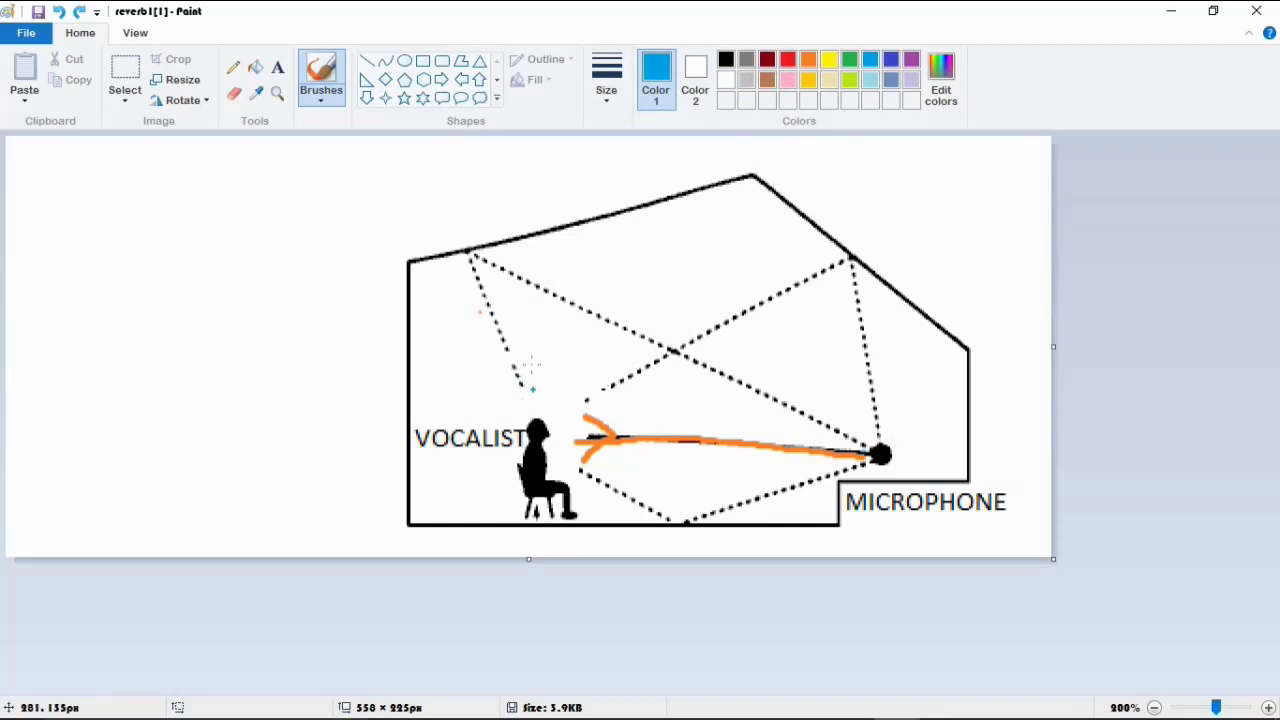
{"action": "mouse_move", "coordinate": [515, 386]}
{"action": "left_mouse_down"}
{"action": "mouse_move", "coordinate": [515, 352]}
{"action": "mouse_move", "coordinate": [538, 380]}
{"action": "mouse_move", "coordinate": [484, 316]}
{"action": "mouse_move", "coordinate": [474, 252]}
{"action": "mouse_move", "coordinate": [806, 418]}
{"action": "mouse_move", "coordinate": [878, 438]}
{"action": "left_mouse_up"}
{"action": "mouse_move", "coordinate": [584, 467]}
{"action": "left_mouse_down"}
{"action": "mouse_move", "coordinate": [666, 533]}
{"action": "mouse_move", "coordinate": [850, 466]}
{"action": "left_mouse_up"}
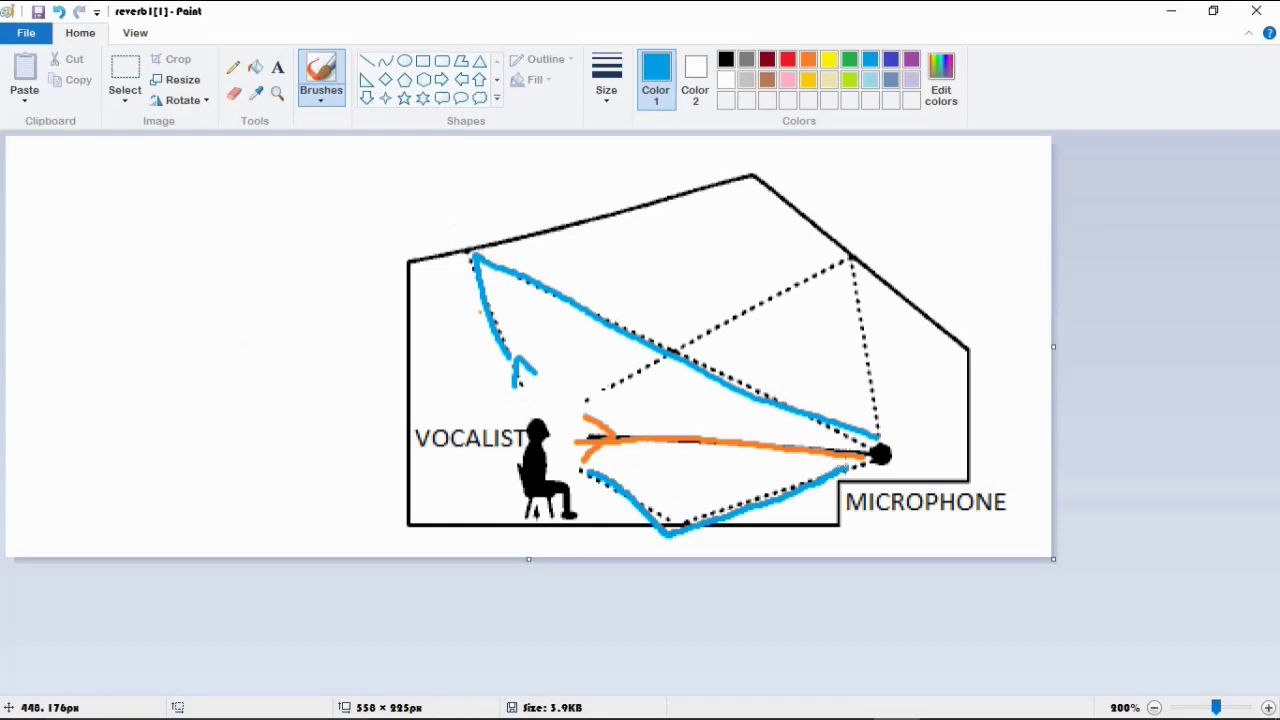
{"action": "left_click_drag", "start_coordinate": [617, 488], "coordinate": [636, 467]}
{"action": "mouse_move", "coordinate": [592, 405]}
{"action": "left_mouse_down"}
{"action": "mouse_move", "coordinate": [837, 271]}
{"action": "mouse_move", "coordinate": [889, 374]}
{"action": "mouse_move", "coordinate": [900, 418]}
{"action": "mouse_move", "coordinate": [886, 431]}
{"action": "mouse_move", "coordinate": [915, 408]}
{"action": "left_mouse_up"}
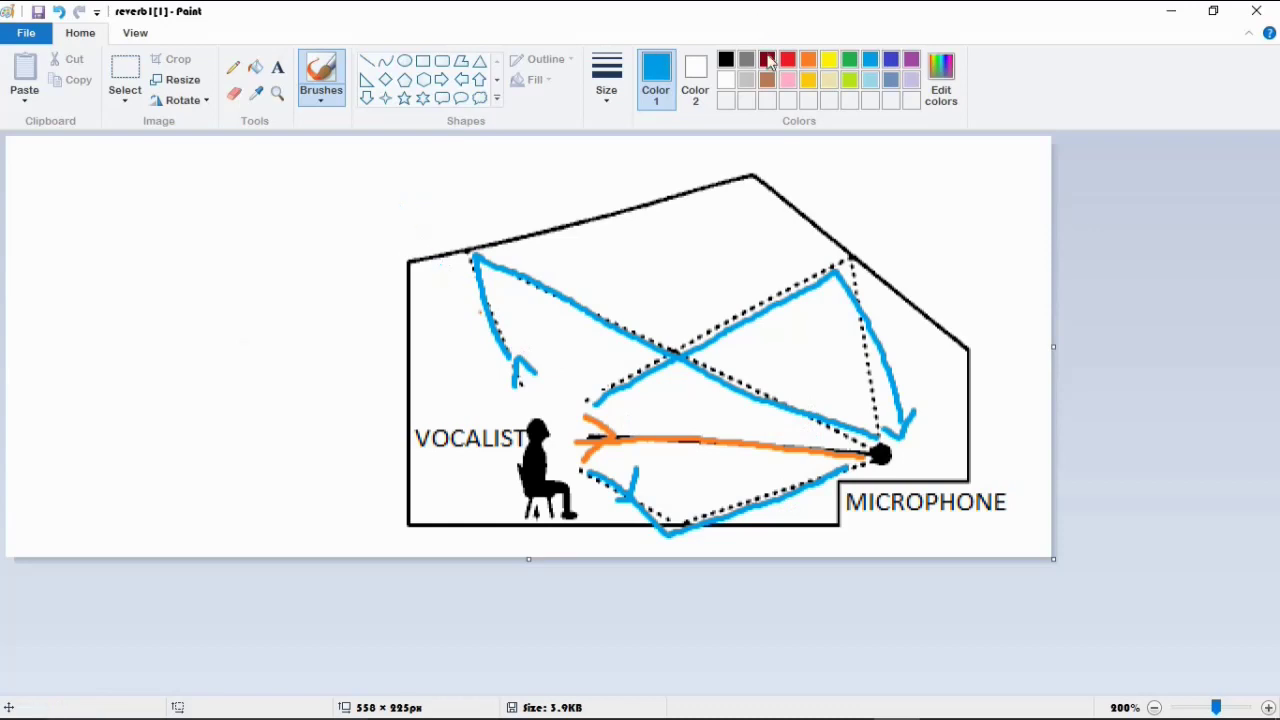
Step: Draw purple box outlines around the three points where the sound reflects off the ceiling, slanted wall and floor
{"action": "left_click", "coordinate": [911, 60]}
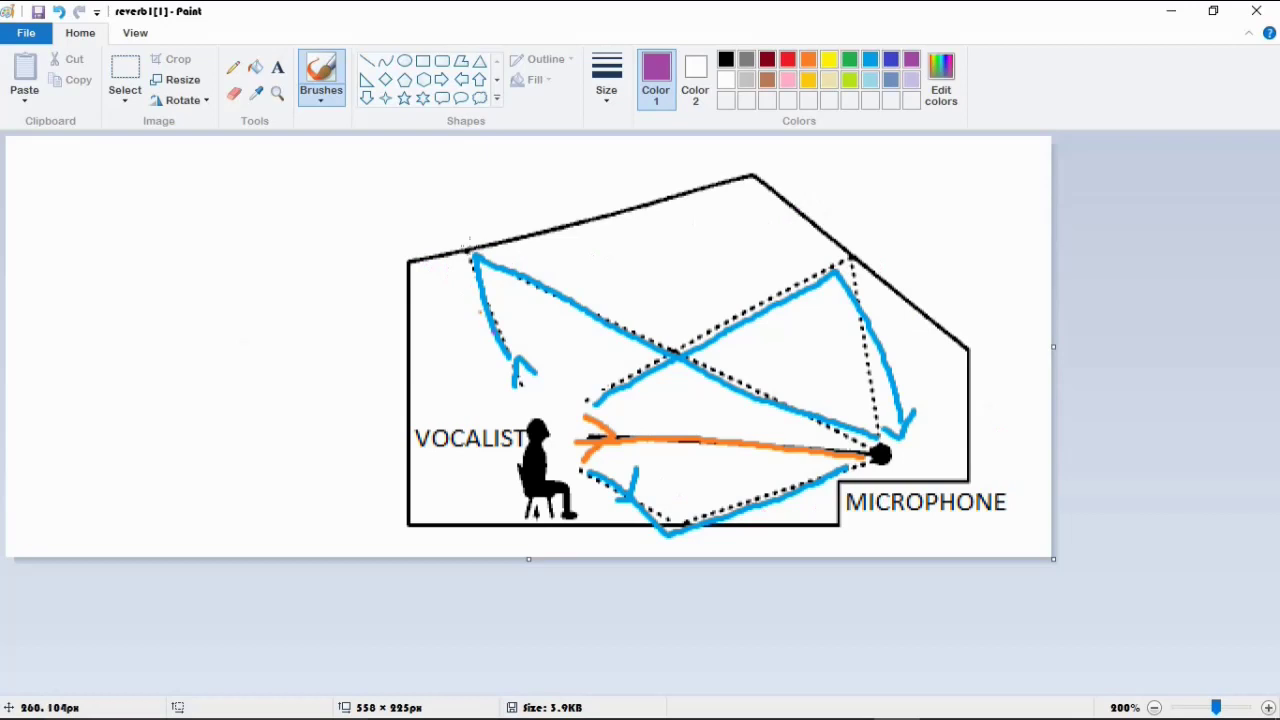
{"action": "mouse_move", "coordinate": [436, 256]}
{"action": "left_mouse_down"}
{"action": "mouse_move", "coordinate": [451, 299]}
{"action": "mouse_move", "coordinate": [551, 272]}
{"action": "mouse_move", "coordinate": [535, 236]}
{"action": "left_mouse_up"}
{"action": "mouse_move", "coordinate": [826, 240]}
{"action": "left_mouse_down"}
{"action": "mouse_move", "coordinate": [841, 333]}
{"action": "mouse_move", "coordinate": [851, 343]}
{"action": "mouse_move", "coordinate": [897, 290]}
{"action": "left_mouse_up"}
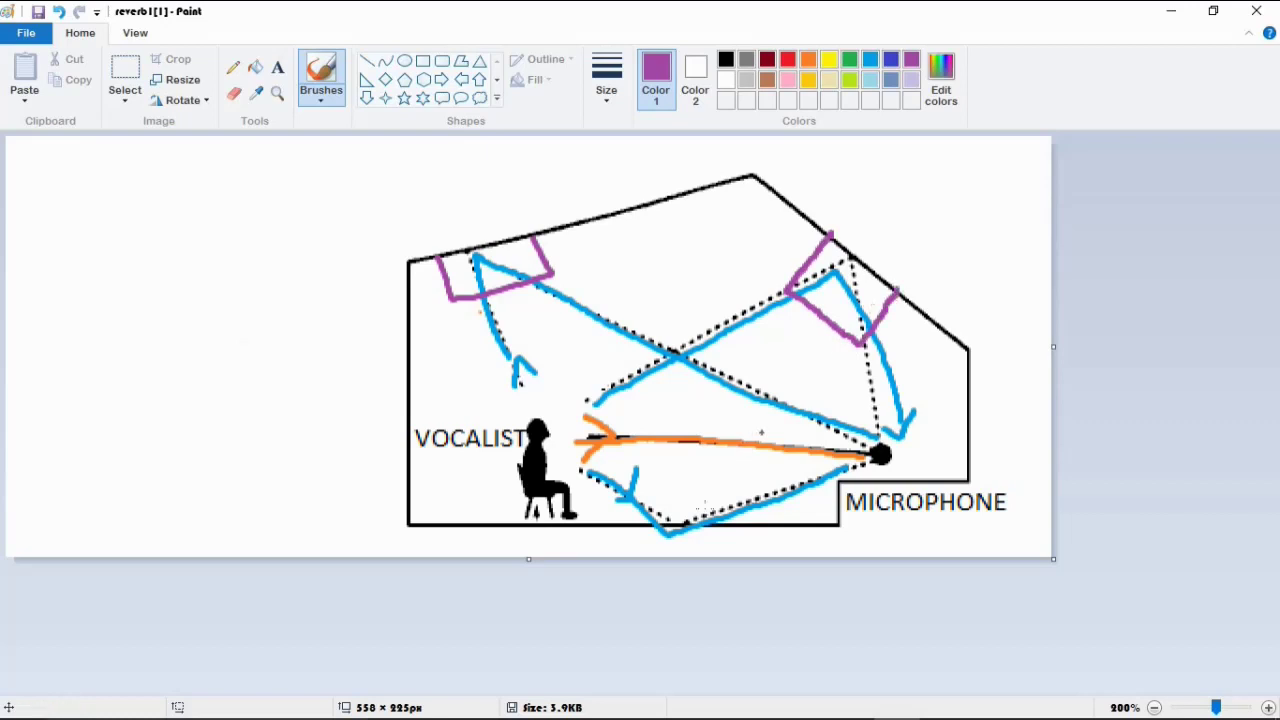
{"action": "mouse_move", "coordinate": [680, 484]}
{"action": "left_mouse_down"}
{"action": "mouse_move", "coordinate": [723, 476]}
{"action": "mouse_move", "coordinate": [727, 532]}
{"action": "left_mouse_up"}
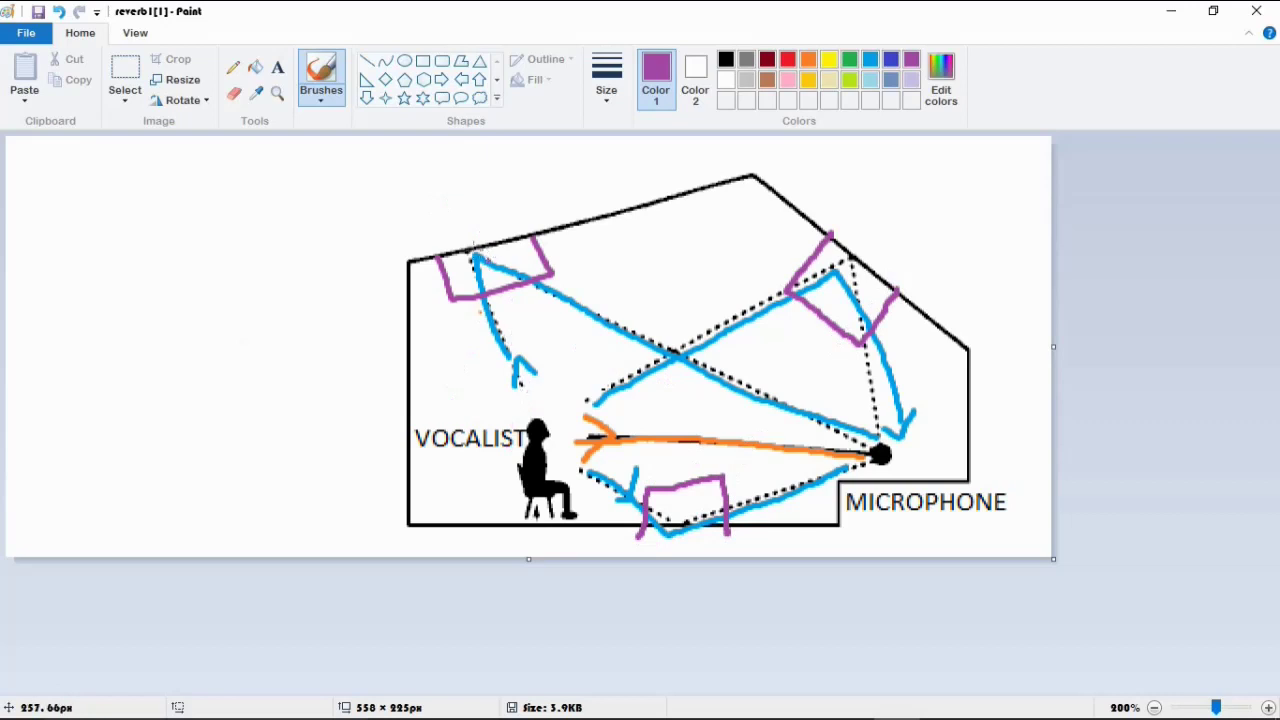
Step: Circle the three boxed reflection points in yellow, discarding the purple circle drawn around the ceiling point
{"action": "mouse_move", "coordinate": [507, 222]}
{"action": "left_mouse_down"}
{"action": "mouse_move", "coordinate": [487, 352]}
{"action": "mouse_move", "coordinate": [598, 298]}
{"action": "mouse_move", "coordinate": [490, 212]}
{"action": "left_mouse_up"}
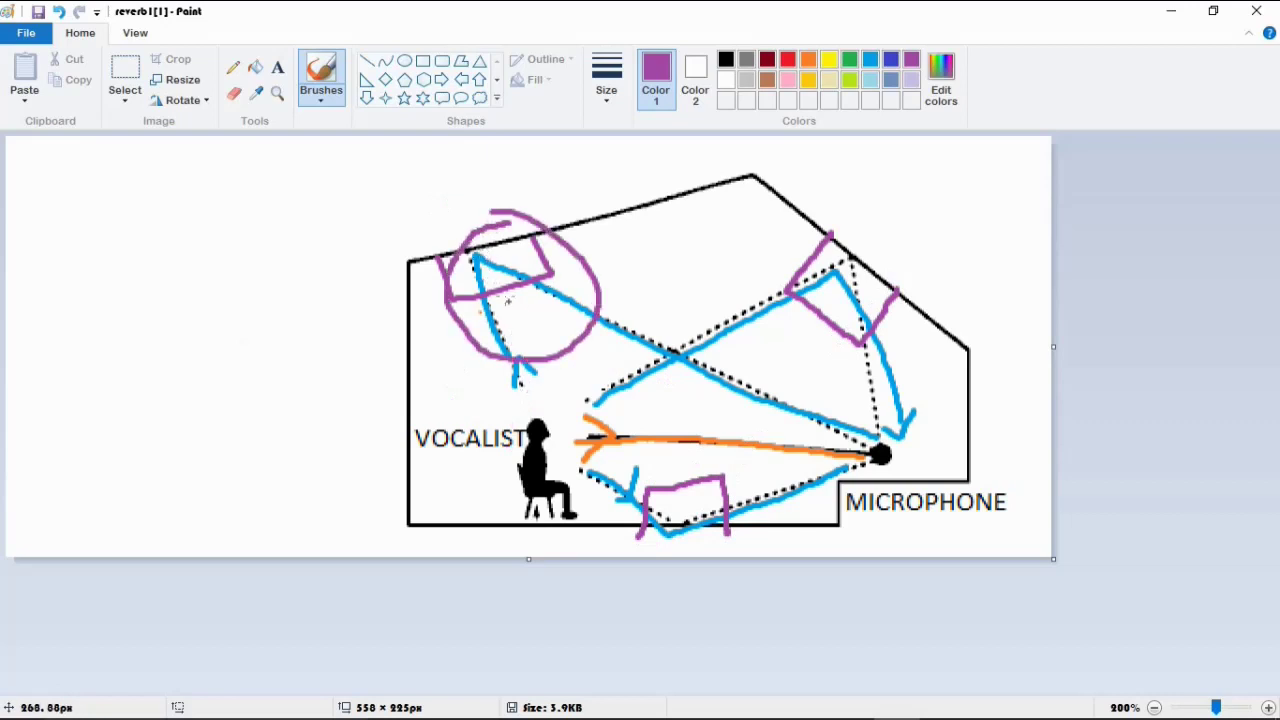
{"action": "left_click", "coordinate": [827, 61]}
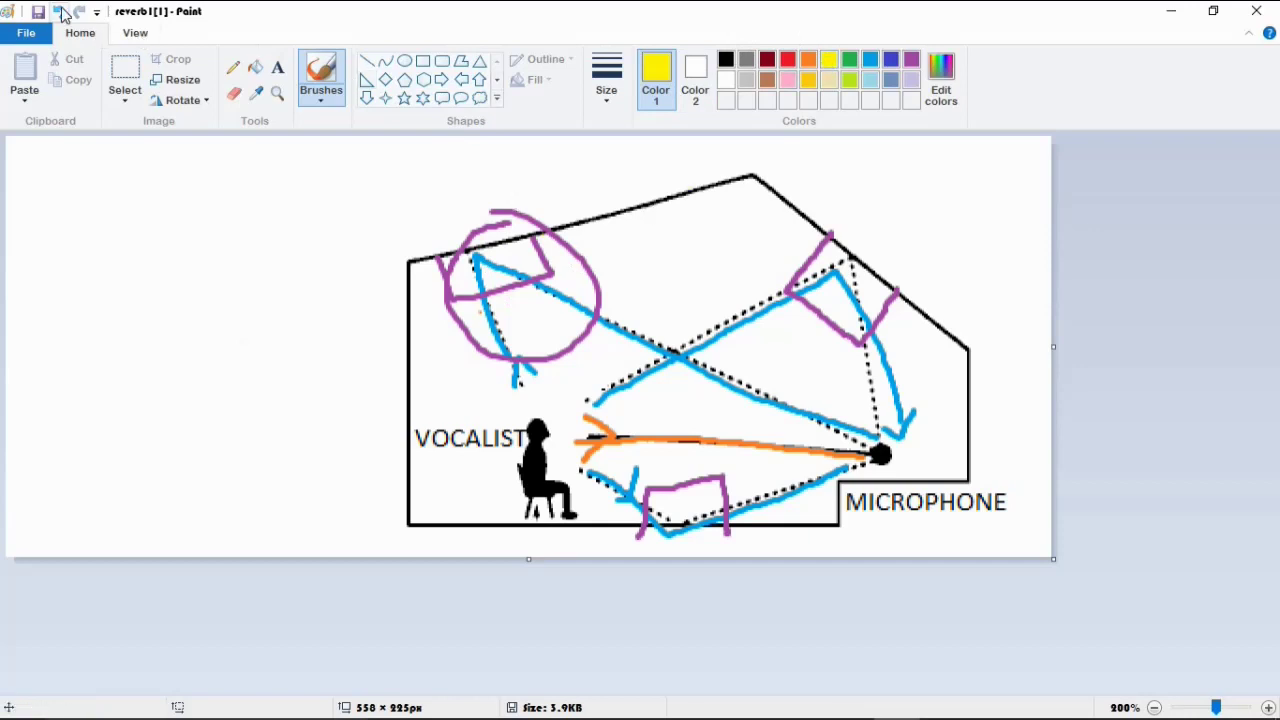
{"action": "left_click", "coordinate": [58, 12]}
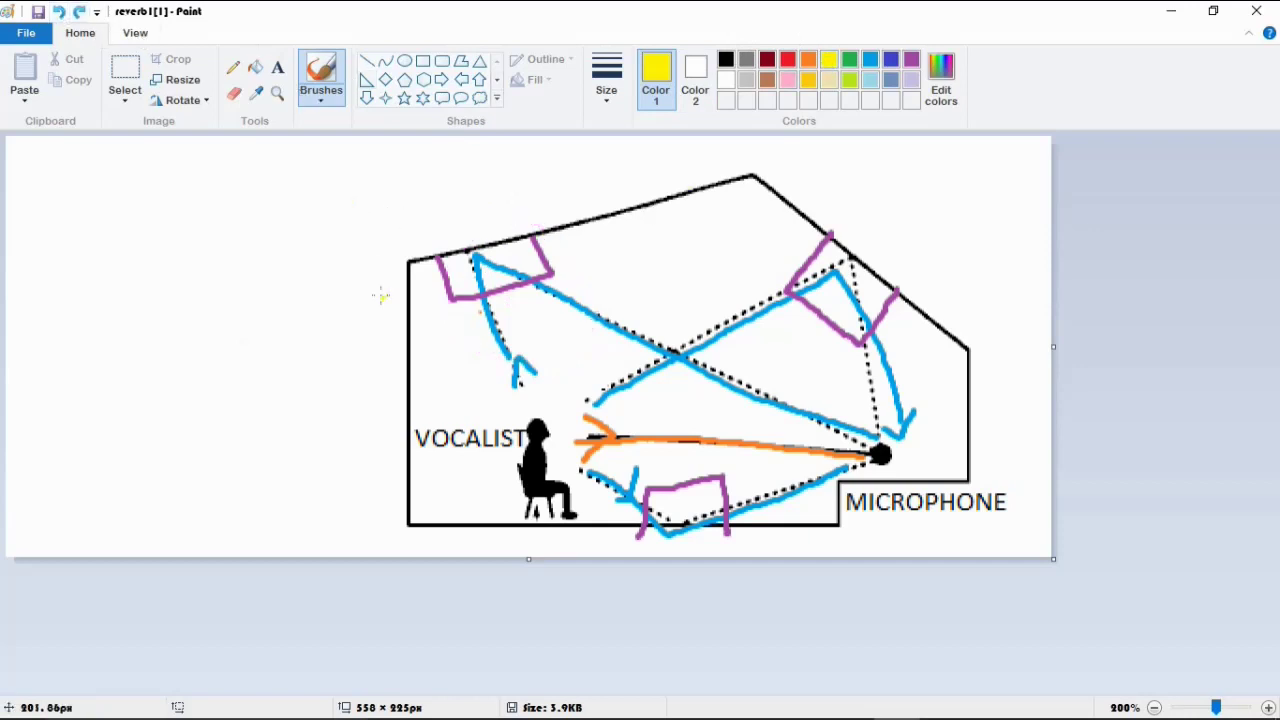
{"action": "mouse_move", "coordinate": [364, 218]}
{"action": "left_mouse_down"}
{"action": "mouse_move", "coordinate": [410, 190]}
{"action": "mouse_move", "coordinate": [520, 218]}
{"action": "mouse_move", "coordinate": [505, 322]}
{"action": "mouse_move", "coordinate": [405, 320]}
{"action": "mouse_move", "coordinate": [420, 182]}
{"action": "left_mouse_up"}
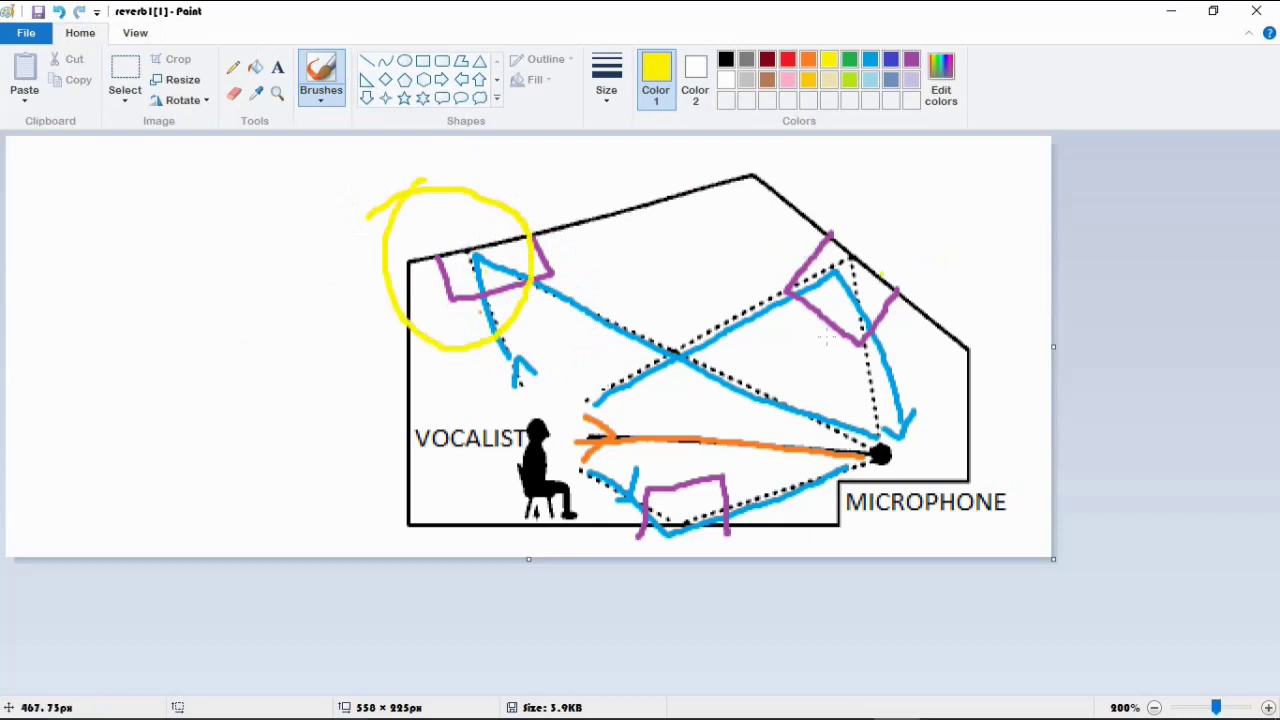
{"action": "mouse_move", "coordinate": [881, 220]}
{"action": "left_mouse_down"}
{"action": "mouse_move", "coordinate": [799, 352]}
{"action": "mouse_move", "coordinate": [840, 378]}
{"action": "mouse_move", "coordinate": [914, 251]}
{"action": "mouse_move", "coordinate": [893, 228]}
{"action": "left_mouse_up"}
{"action": "mouse_move", "coordinate": [702, 462]}
{"action": "left_mouse_down"}
{"action": "mouse_move", "coordinate": [762, 500]}
{"action": "mouse_move", "coordinate": [615, 530]}
{"action": "mouse_move", "coordinate": [690, 505]}
{"action": "left_mouse_up"}
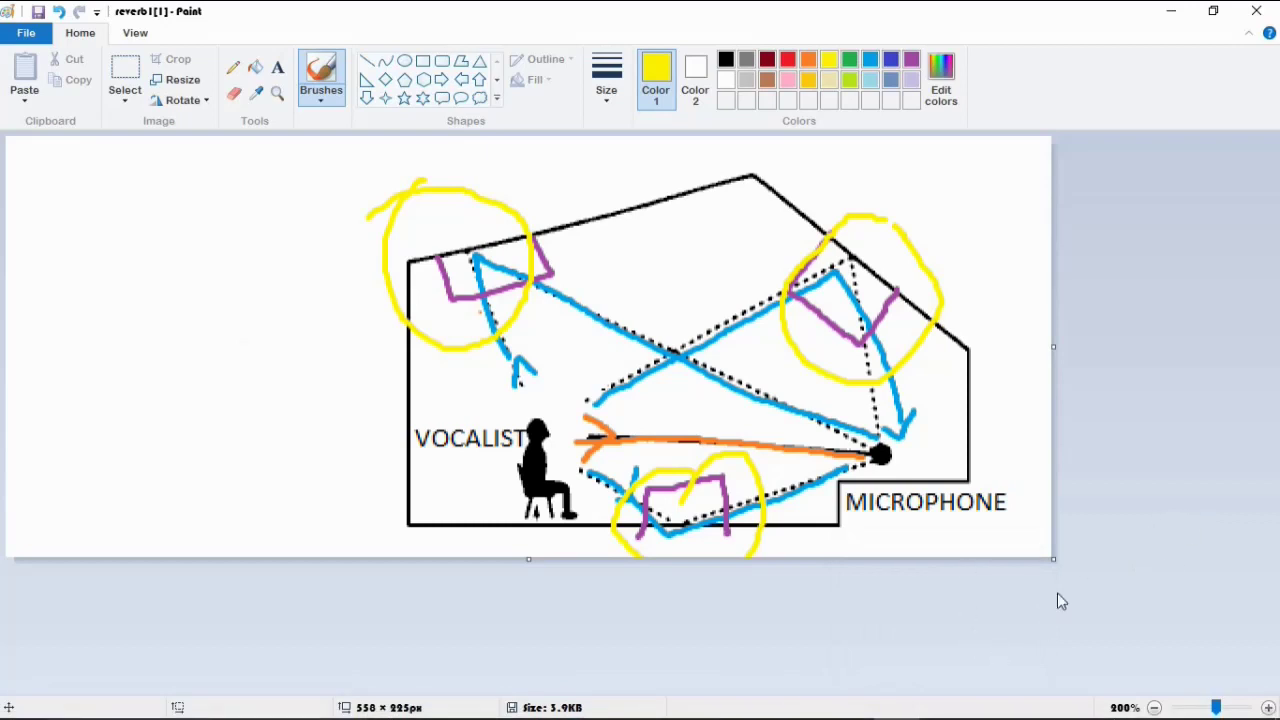
Step: Switch to FL Studio, set playback to song mode and listen to the dry vocal clip, returning the playhead to the start
{"action": "left_click", "coordinate": [943, 700]}
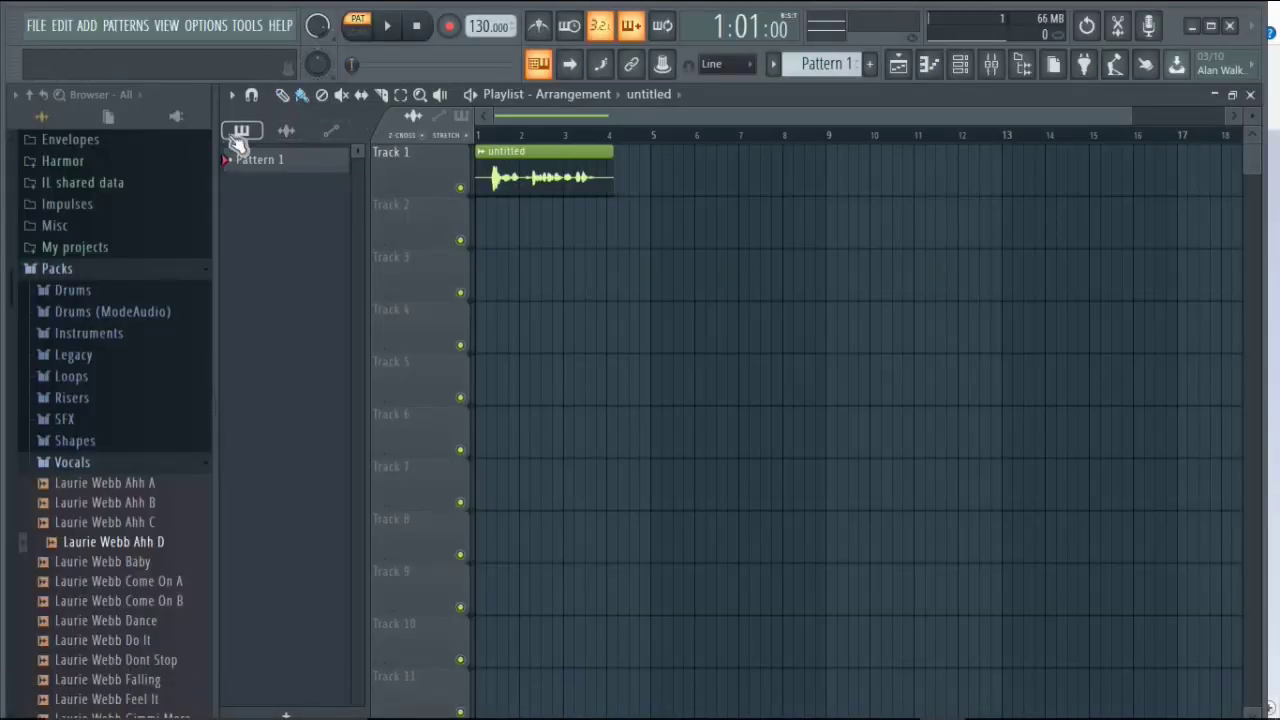
{"action": "left_click", "coordinate": [375, 40]}
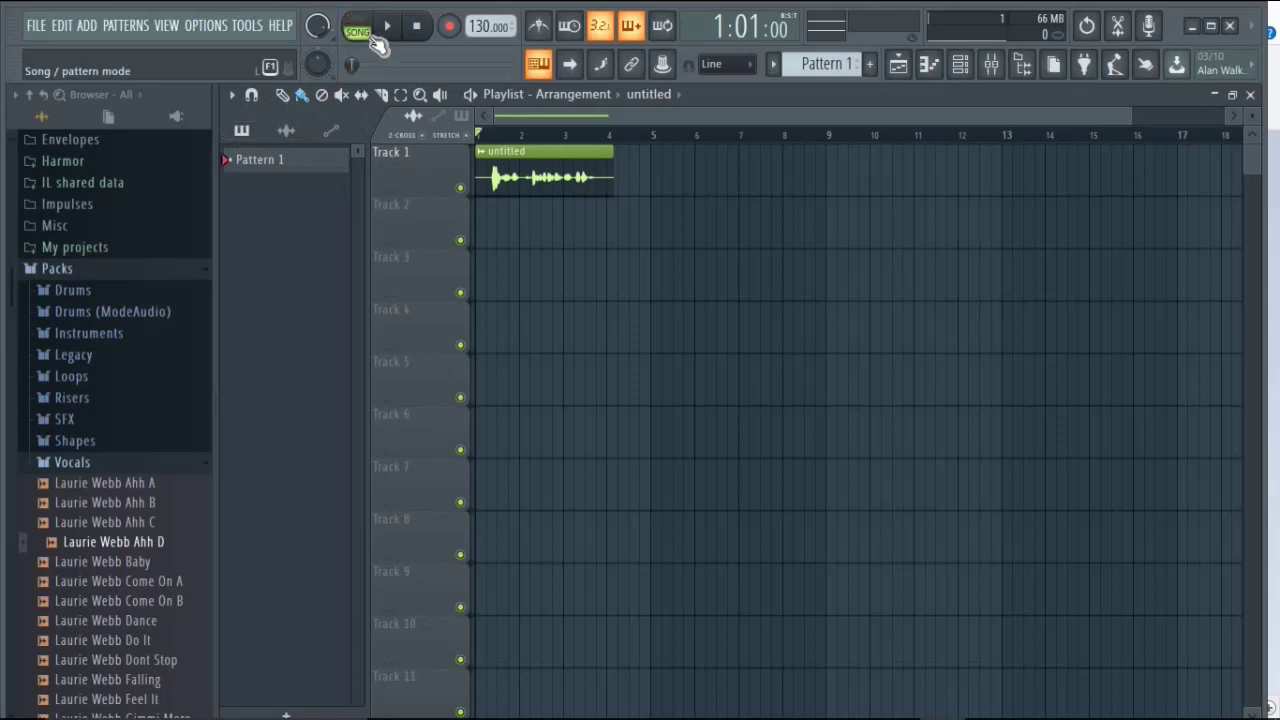
{"action": "left_click", "coordinate": [386, 28]}
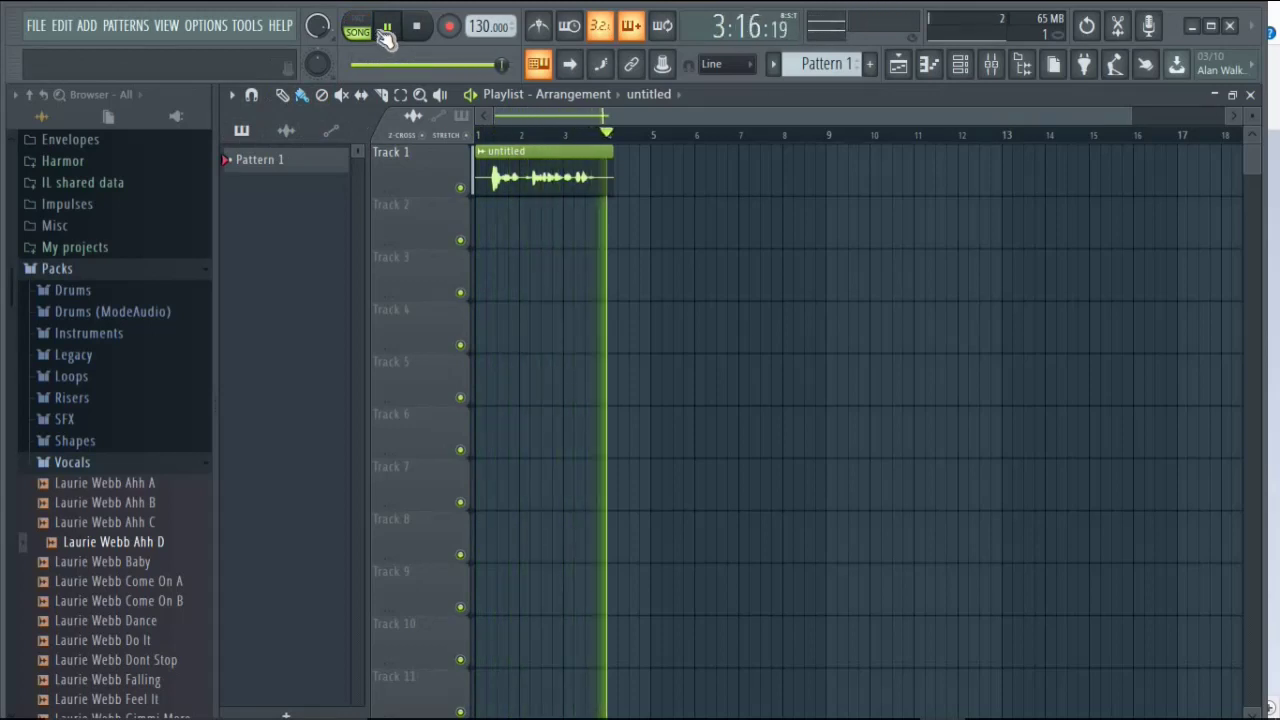
{"action": "left_click", "coordinate": [386, 30]}
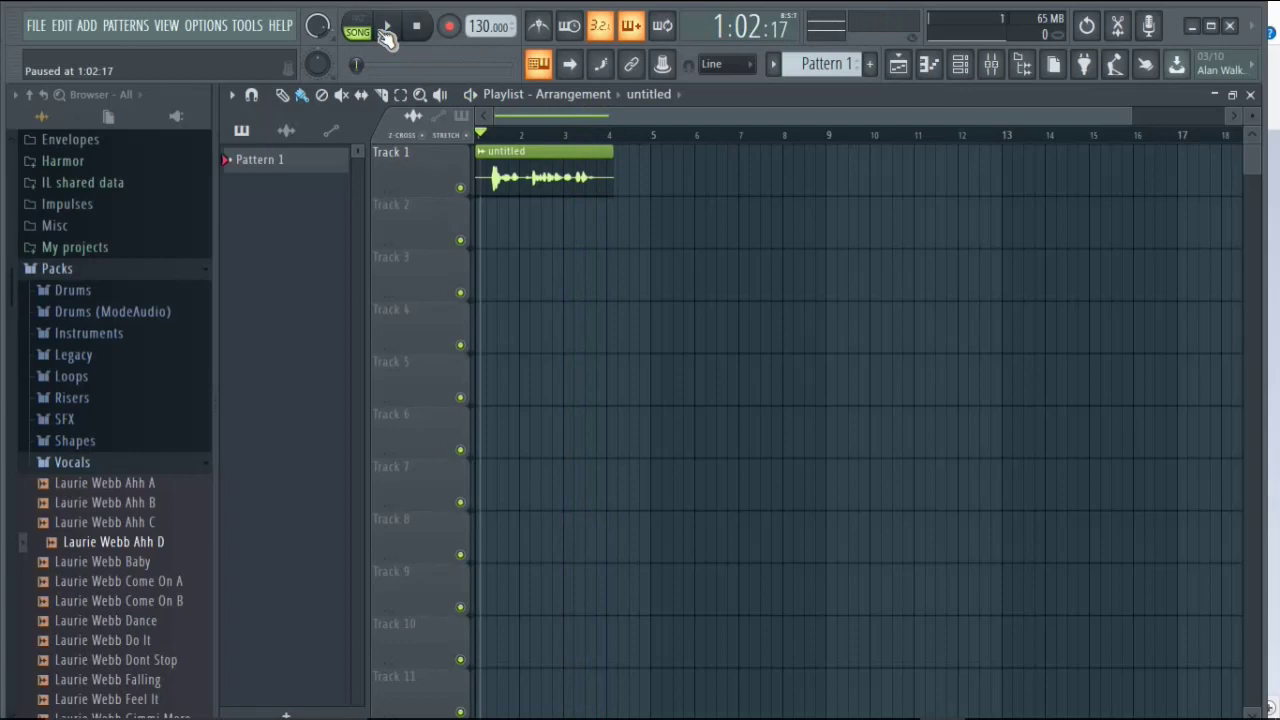
{"action": "left_click", "coordinate": [386, 32]}
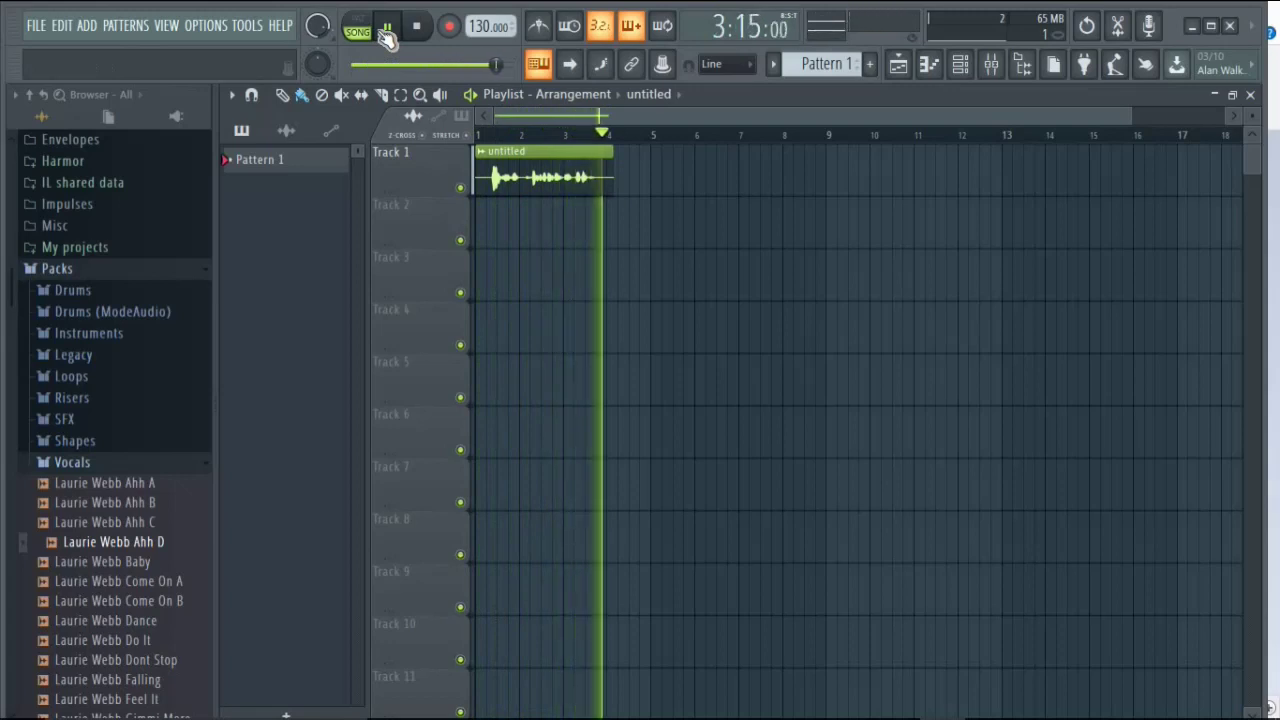
{"action": "left_click", "coordinate": [386, 32]}
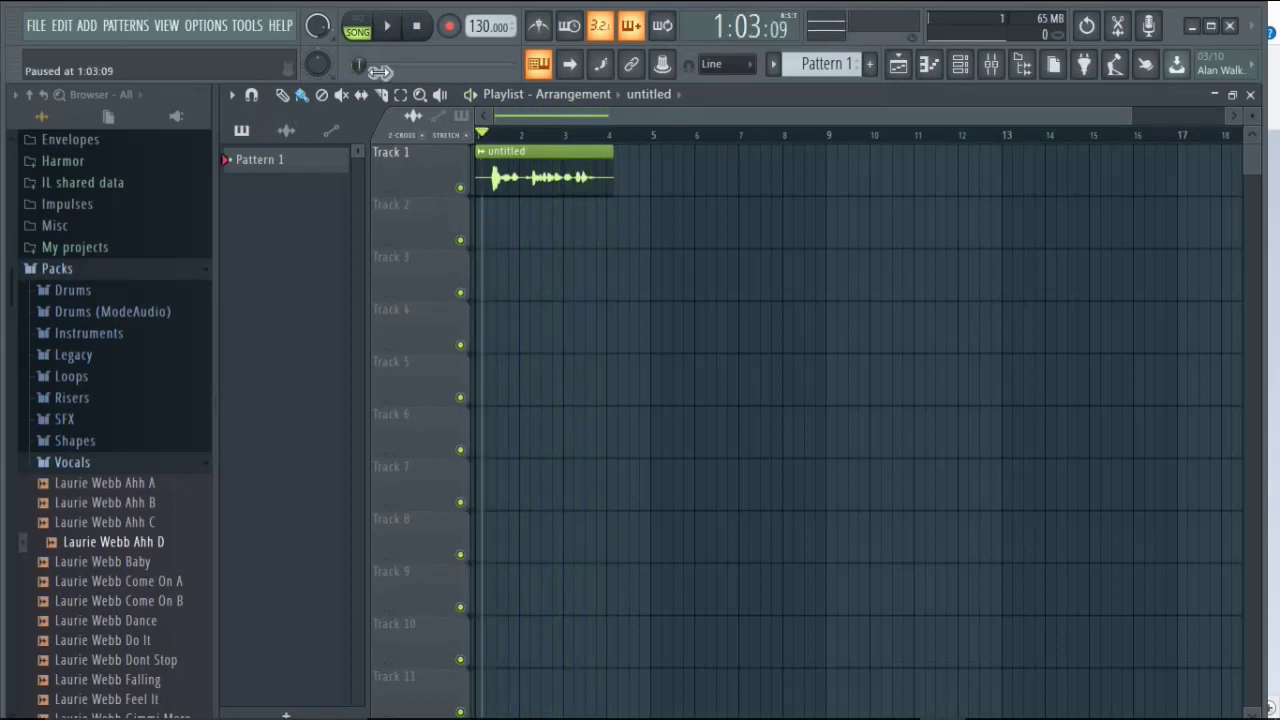
{"action": "left_click", "coordinate": [484, 137]}
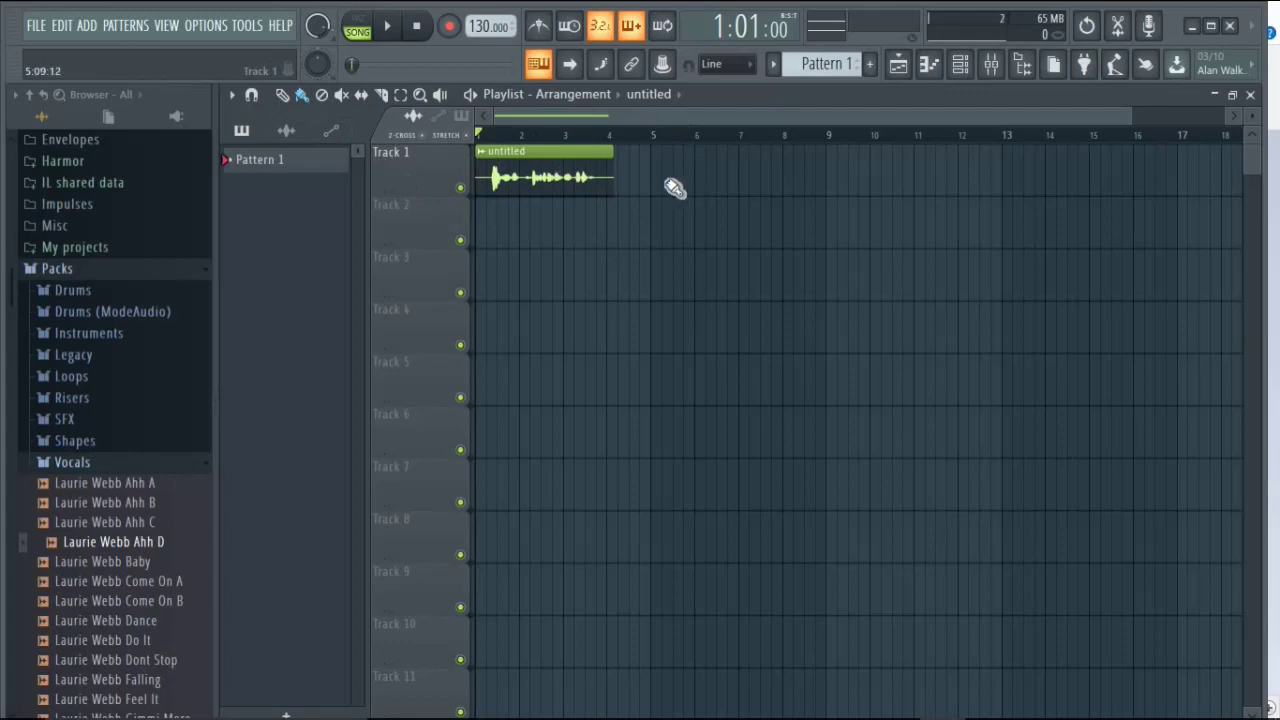
Step: Make sure the untitled vocal clip is routed to mixer track 1 in its channel settings, and show the mixer maximized
{"action": "left_click", "coordinate": [533, 152]}
{"action": "double_click", "coordinate": [533, 152]}
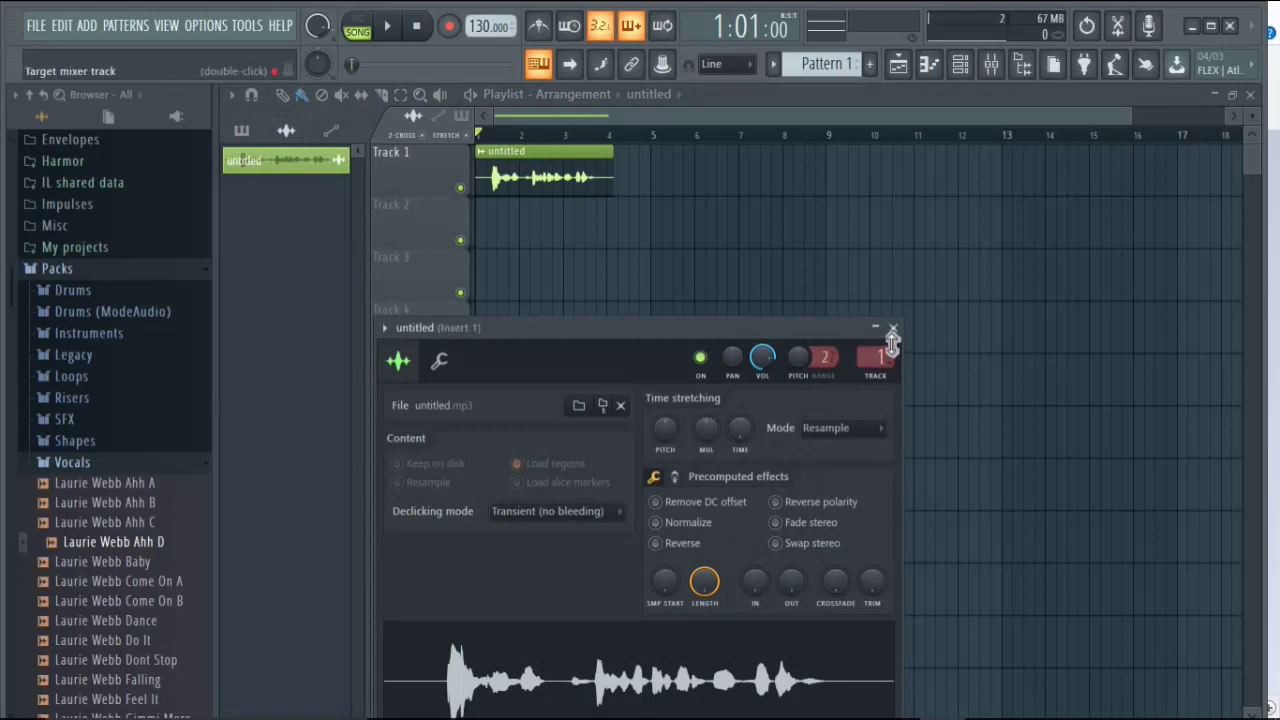
{"action": "left_click", "coordinate": [893, 328]}
{"action": "left_click", "coordinate": [991, 64]}
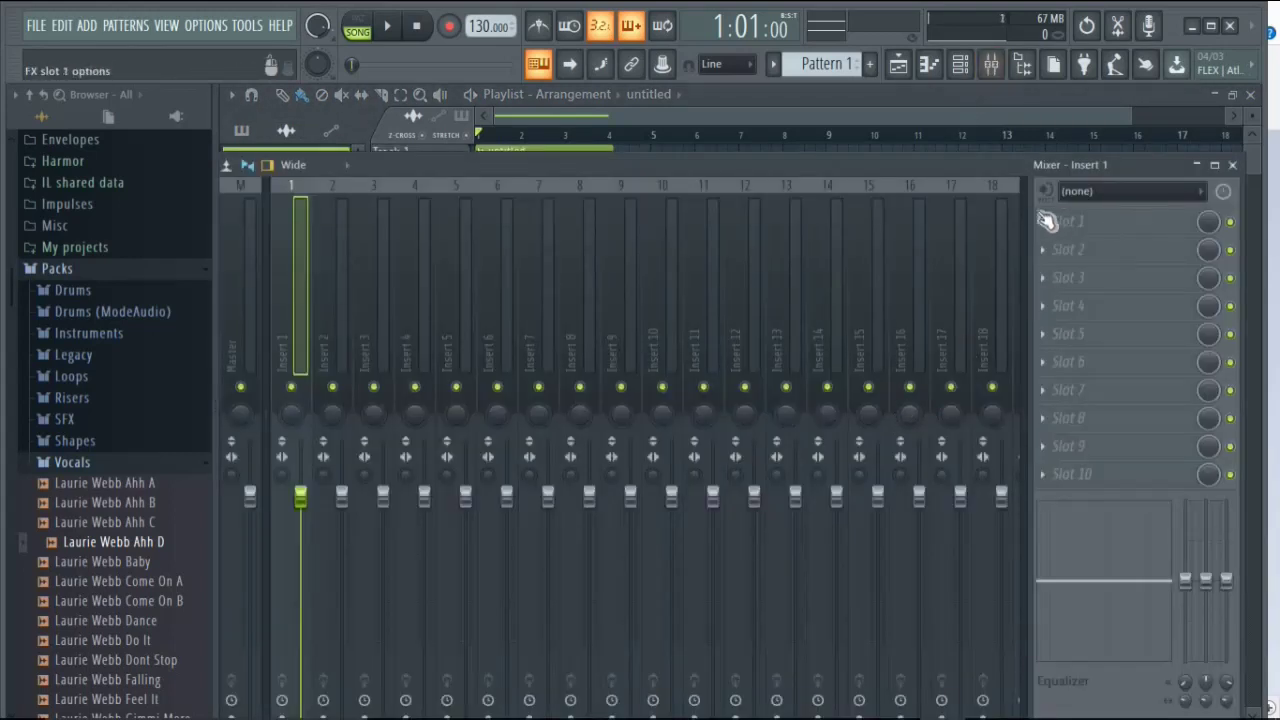
{"action": "left_click", "coordinate": [1214, 165]}
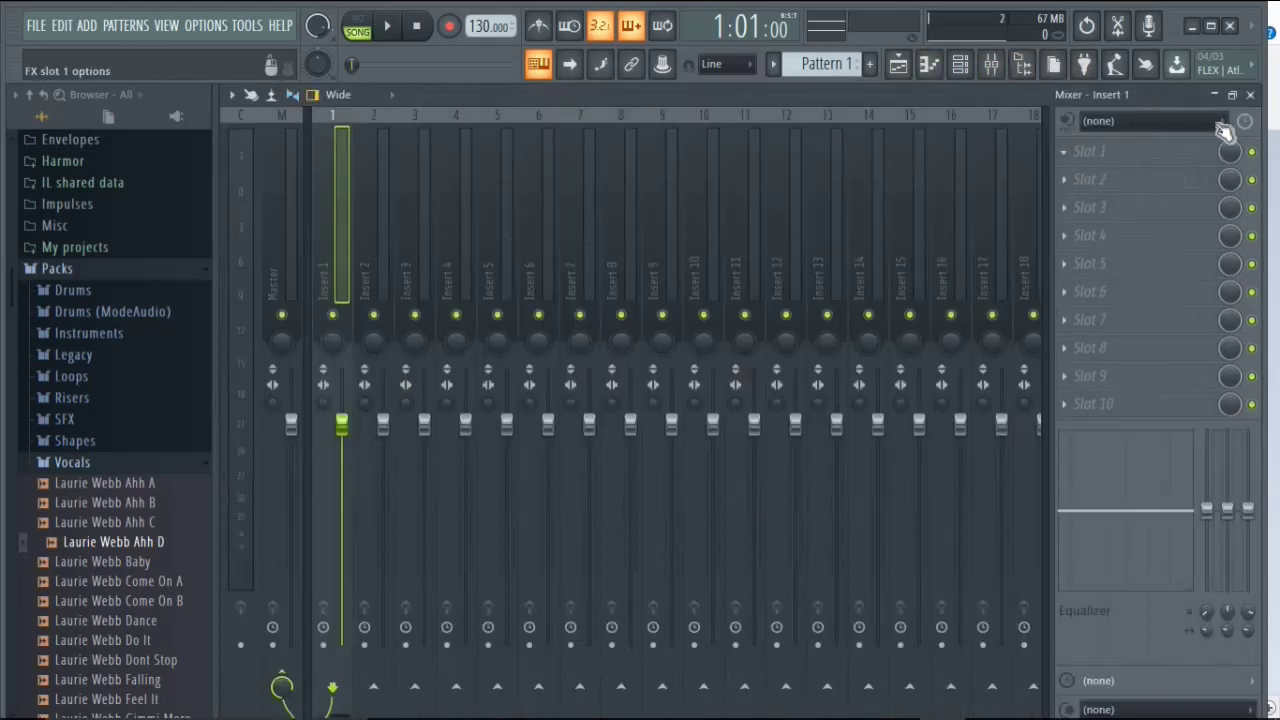
Step: Load Fruity Reeverb 2 into the first effect slot of Insert 1 and listen to the vocal through it
{"action": "left_click", "coordinate": [1085, 152]}
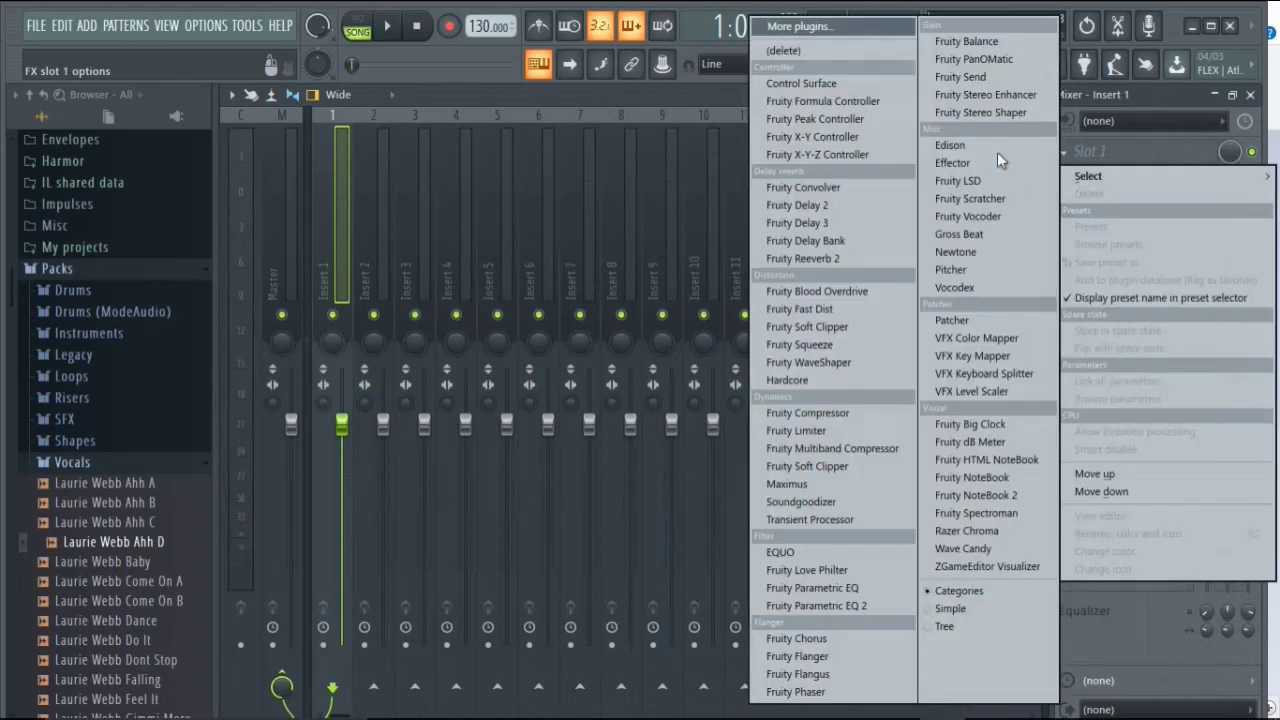
{"action": "left_click", "coordinate": [819, 259]}
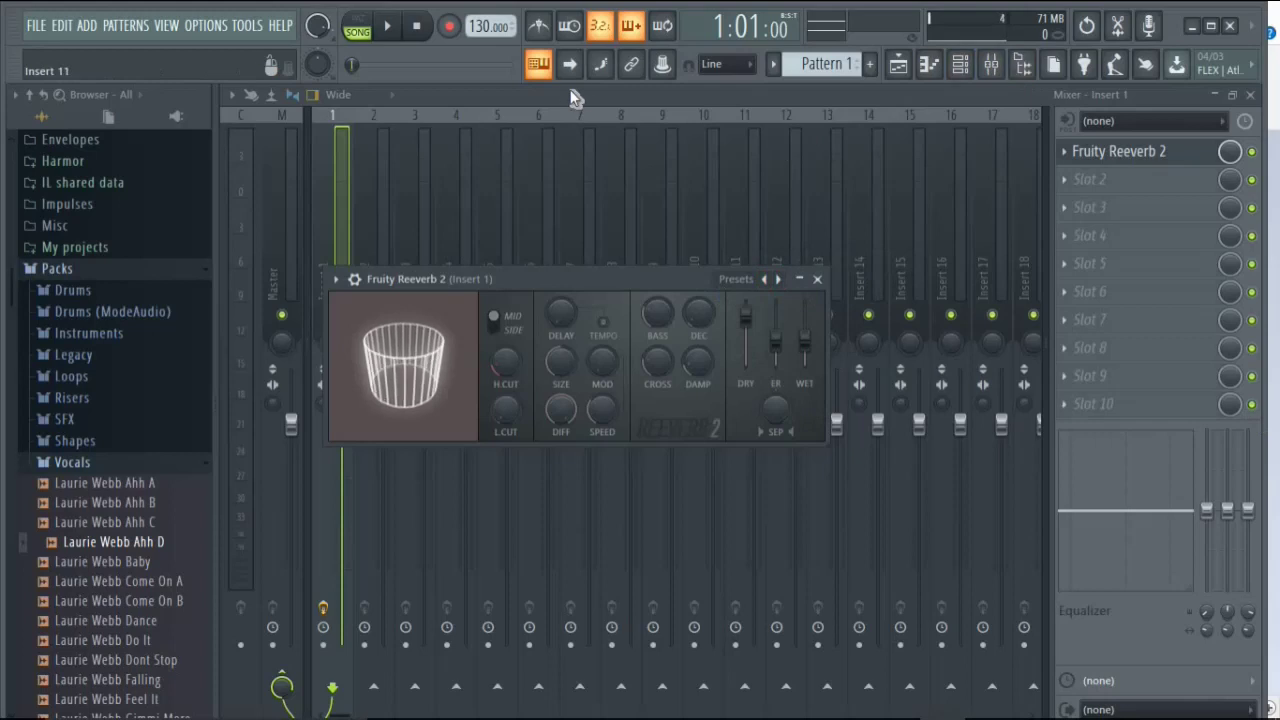
{"action": "key", "text": "space"}
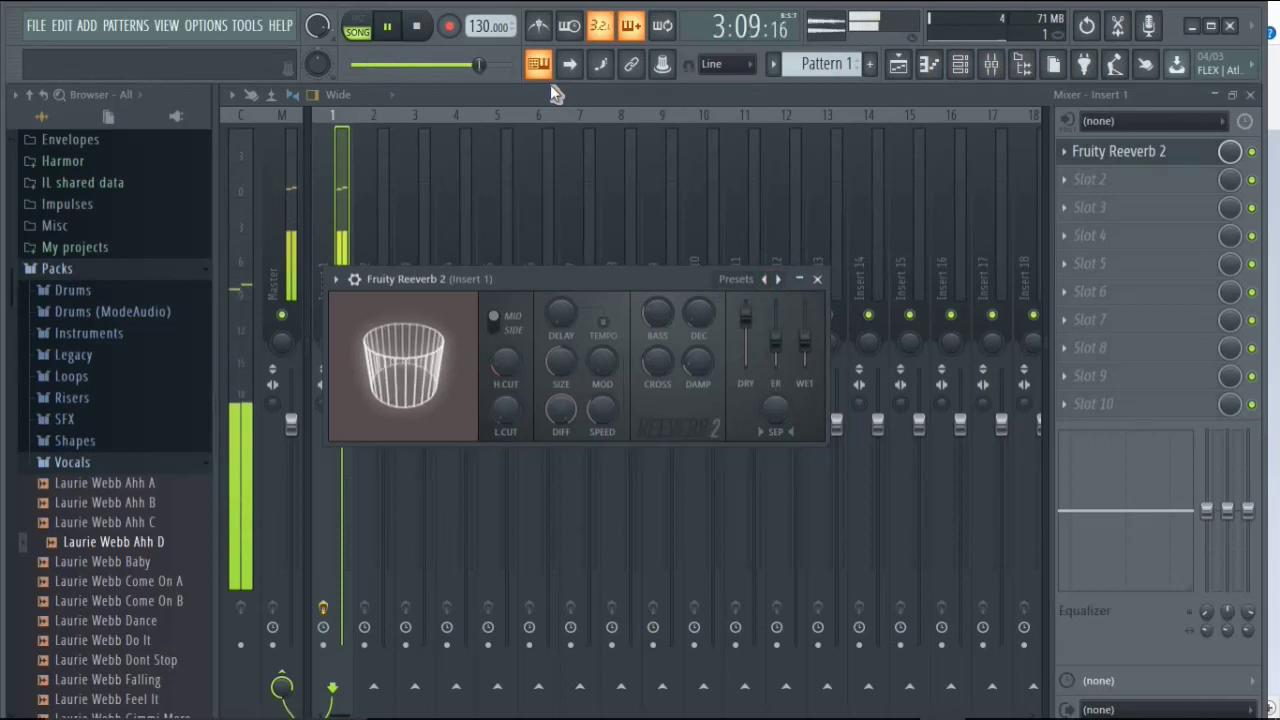
{"action": "key", "text": "space"}
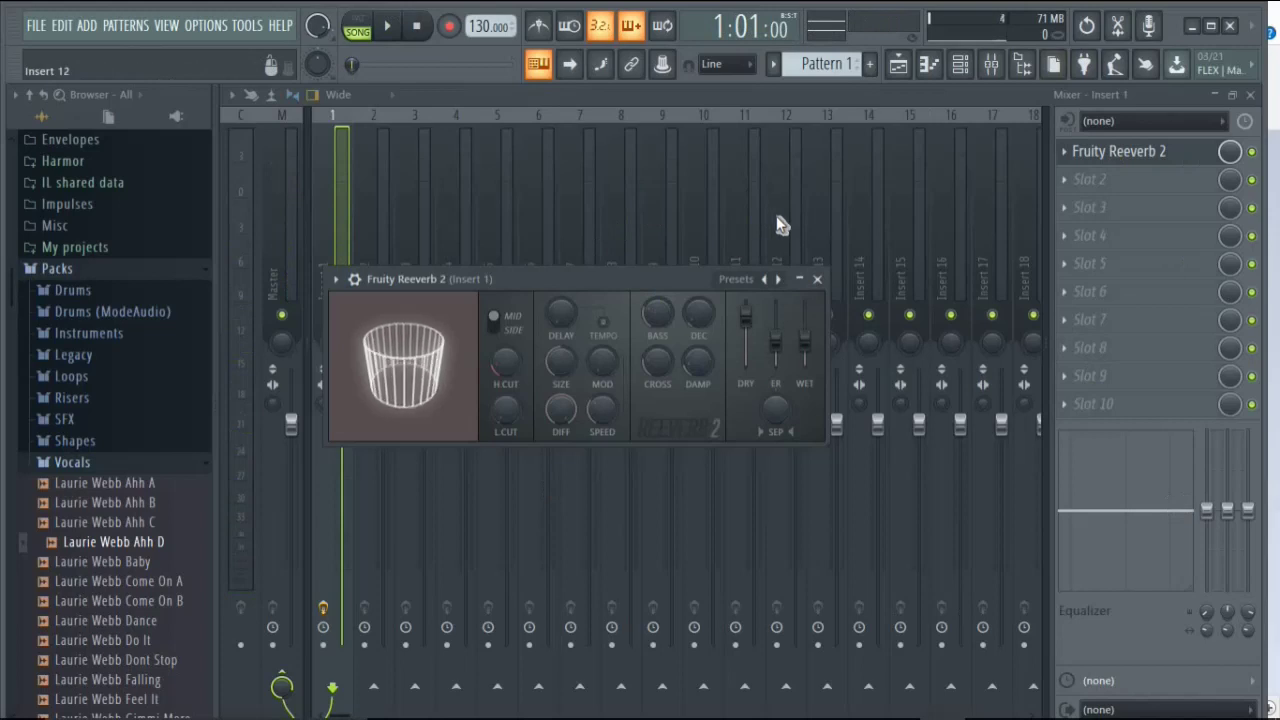
Step: Apply the The Venue preset to Fruity Reeverb 2
{"action": "left_click", "coordinate": [737, 282]}
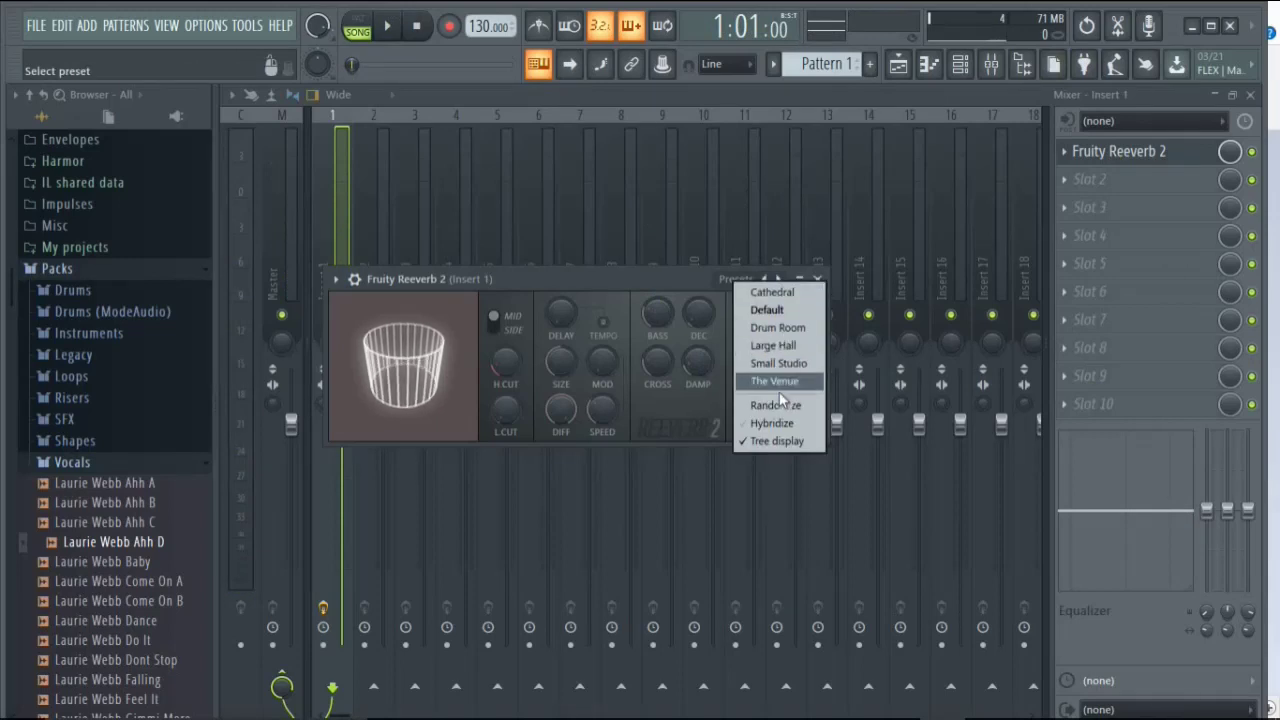
{"action": "left_click", "coordinate": [778, 382]}
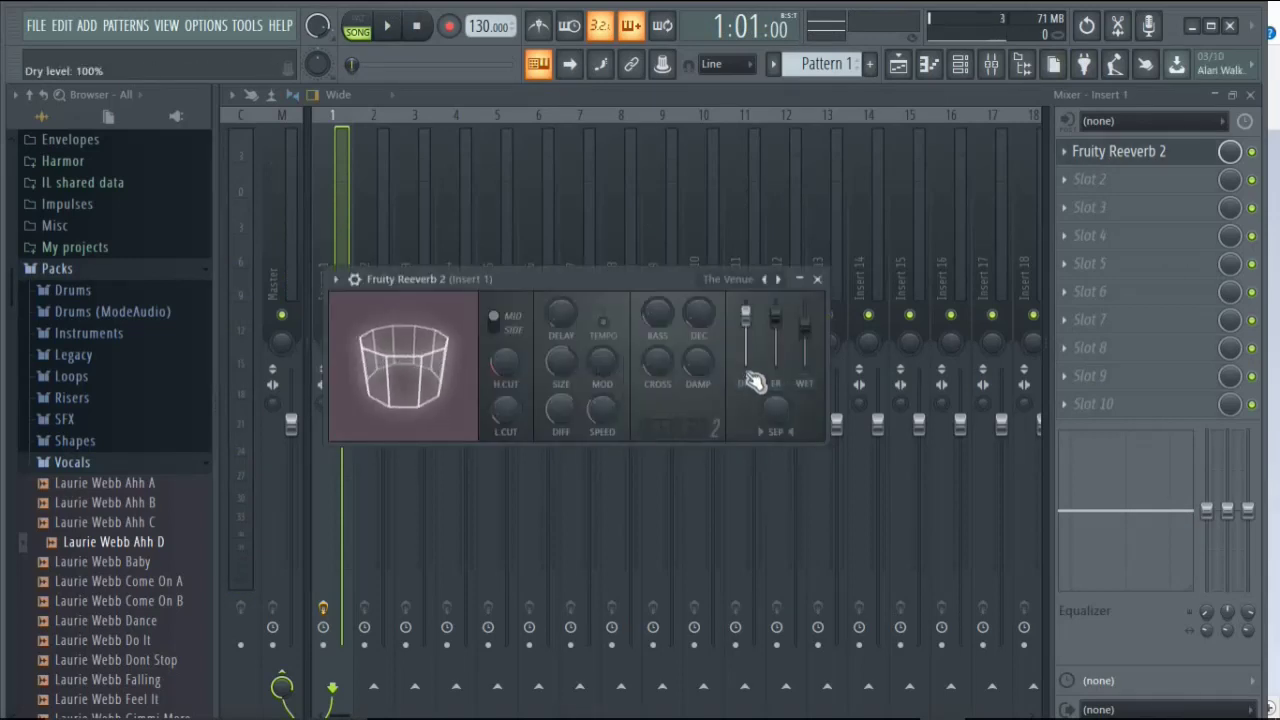
Step: Listen to the vocal clip through the The Venue reverb preset and stop playback
{"action": "key", "text": "space"}
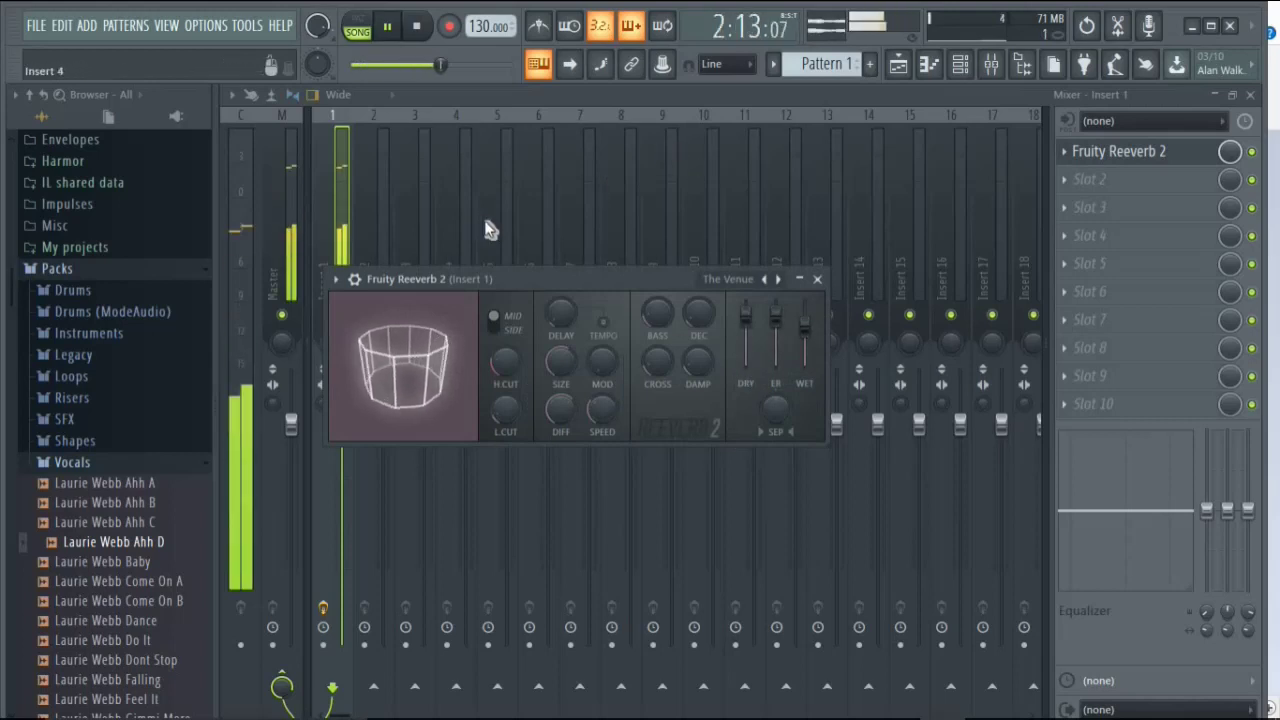
{"action": "key", "text": "space"}
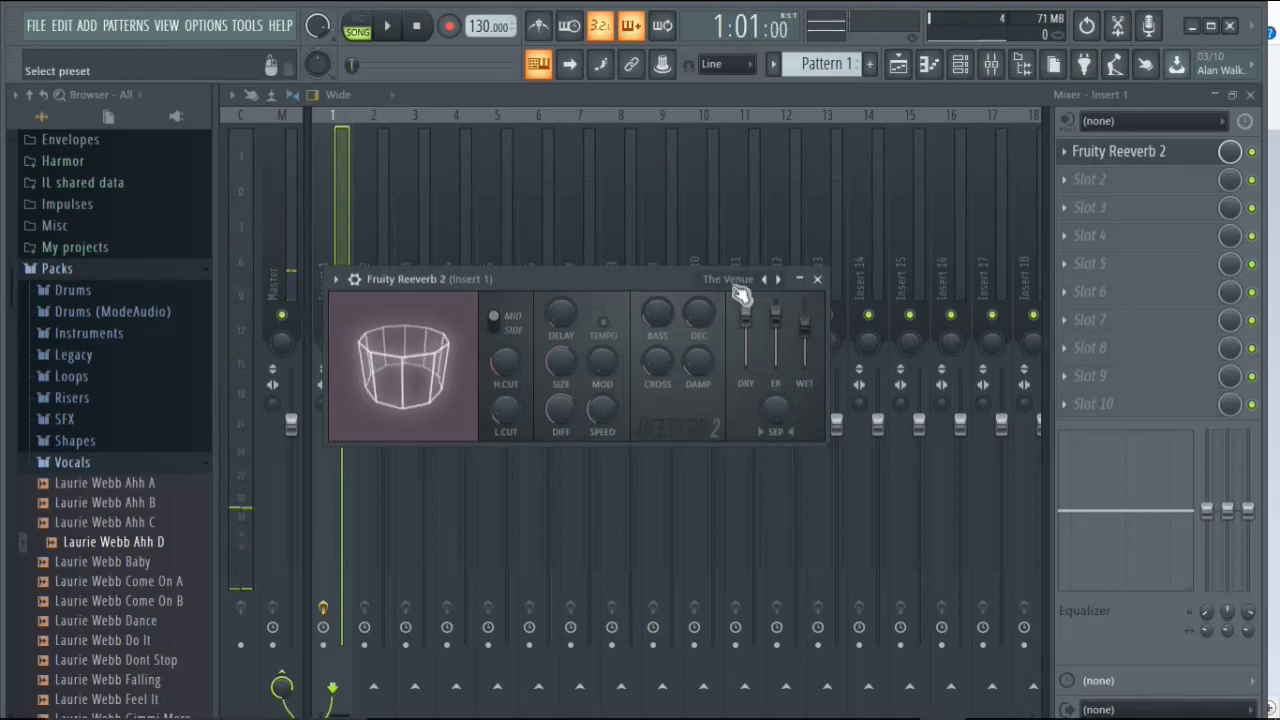
Step: Try the Default and Drum Room presets in Fruity Reeverb 2 and return to Default
{"action": "left_click", "coordinate": [730, 279]}
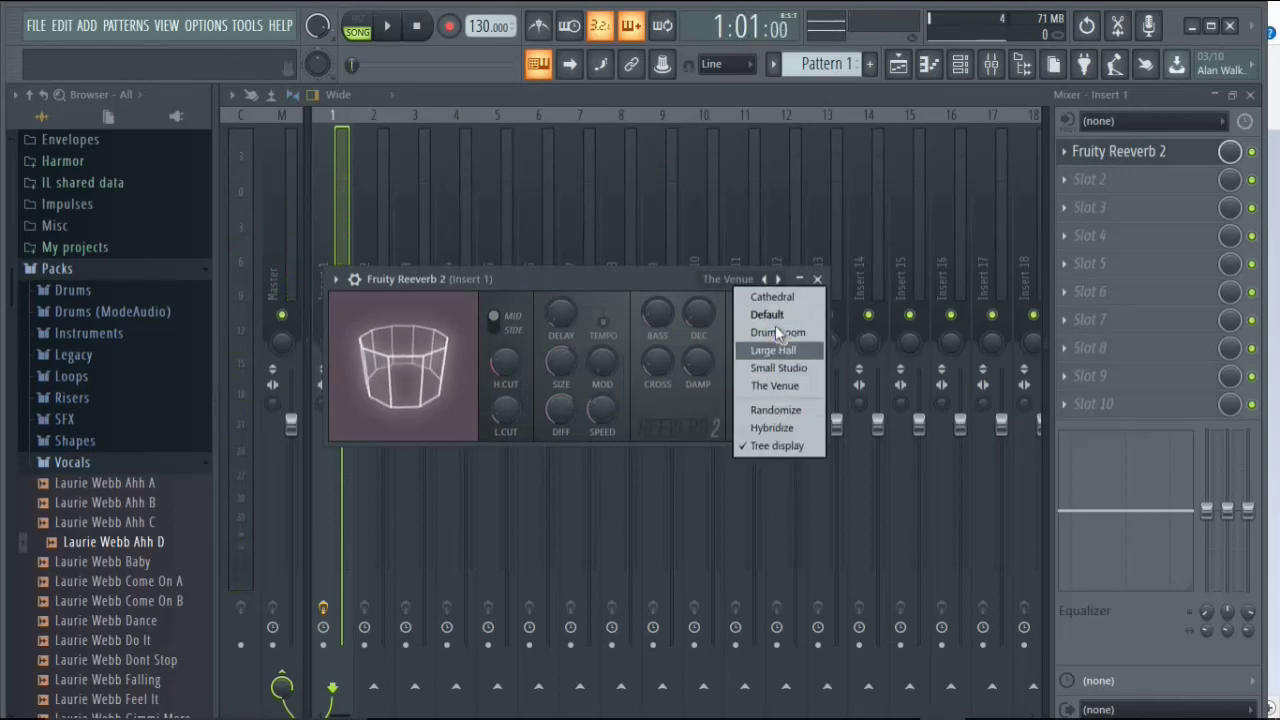
{"action": "left_click", "coordinate": [777, 313]}
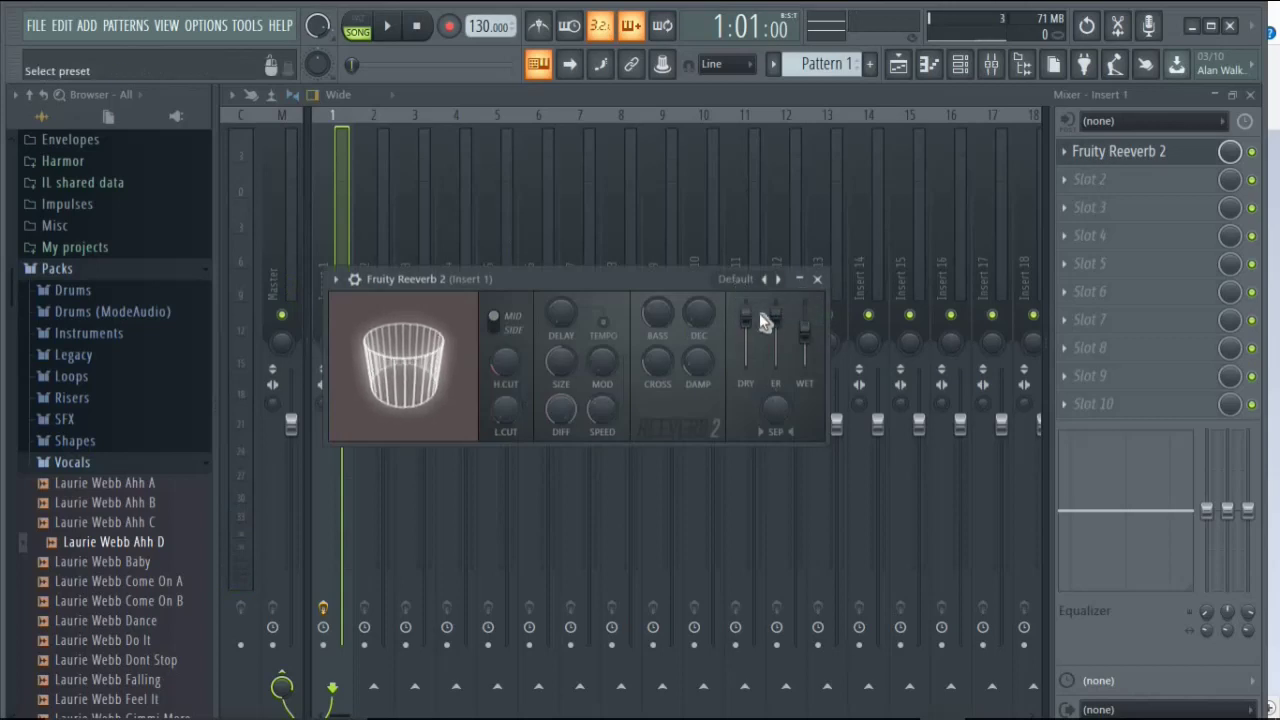
{"action": "left_click", "coordinate": [742, 279]}
{"action": "left_click", "coordinate": [790, 329]}
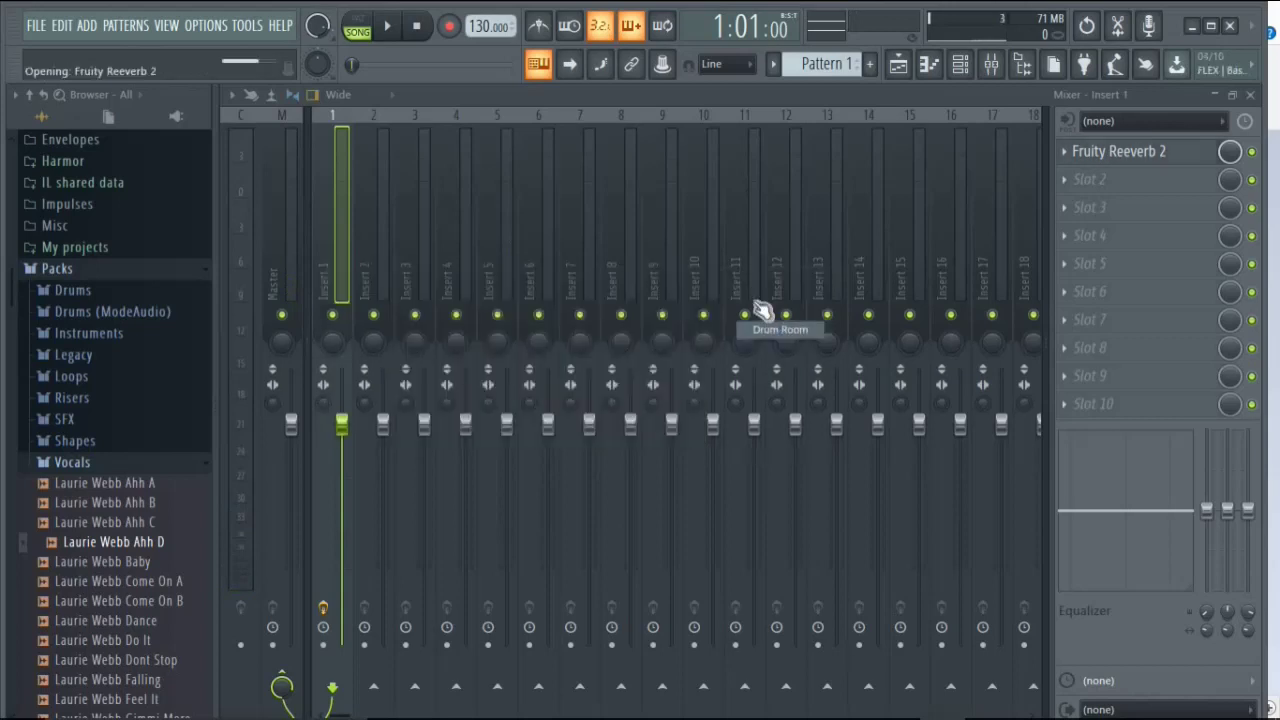
{"action": "left_click", "coordinate": [742, 279]}
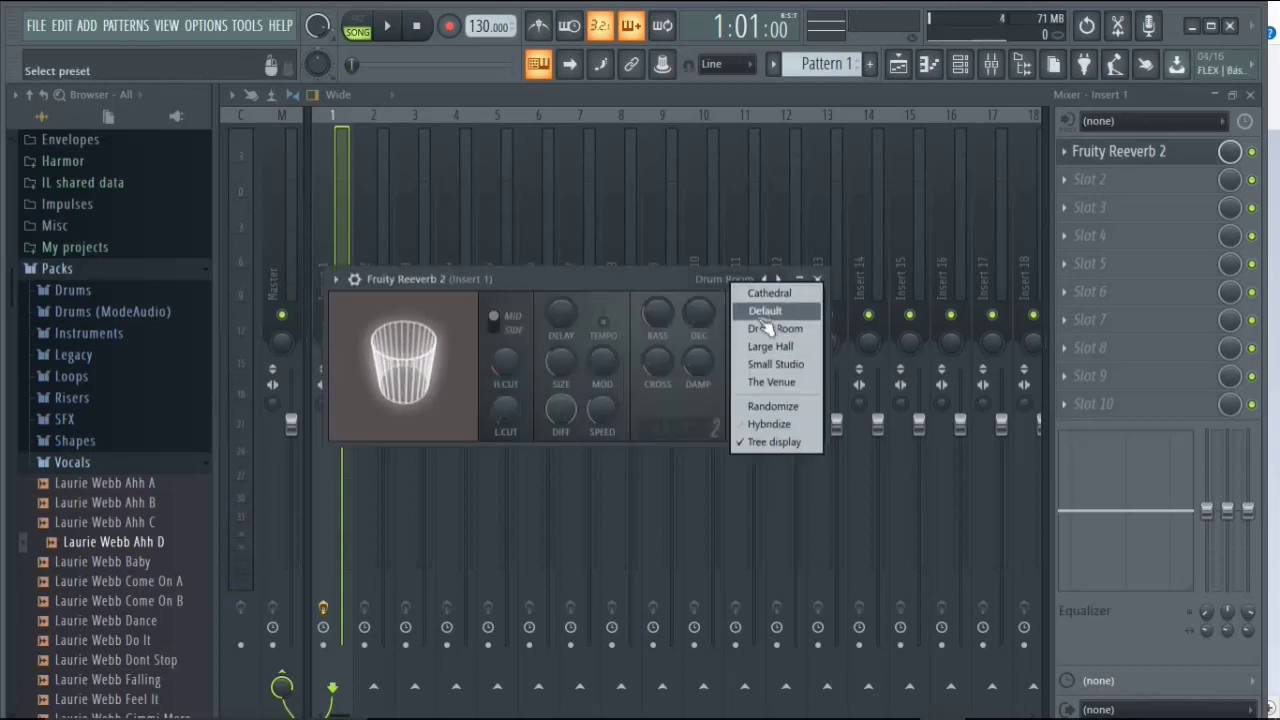
{"action": "left_click", "coordinate": [771, 314]}
Step: Try out the reverb's dry, early reflection, modulation and diffusion controls, bringing Mod Depth to 38% and Diffusion to 49
{"action": "left_click_drag", "start_coordinate": [777, 320], "coordinate": [745, 320]}
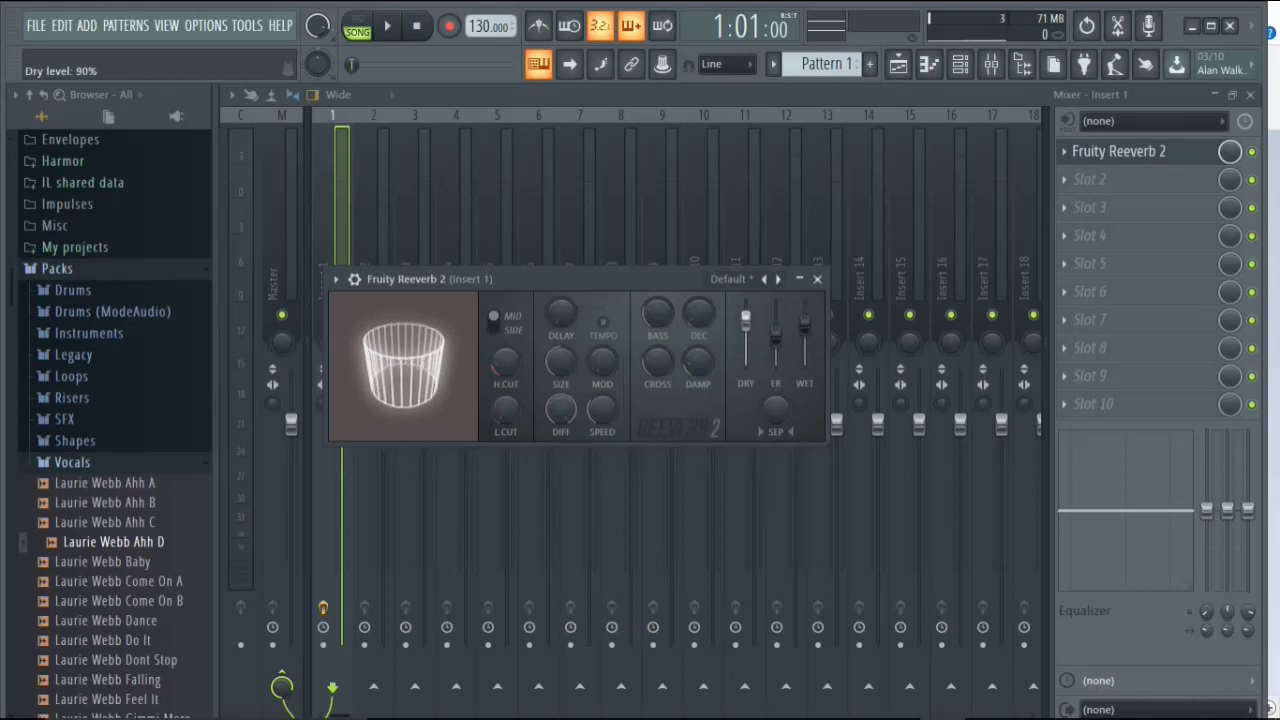
{"action": "mouse_move", "coordinate": [775, 334]}
{"action": "left_mouse_down"}
{"action": "mouse_move", "coordinate": [804, 330]}
{"action": "mouse_move", "coordinate": [752, 328]}
{"action": "left_mouse_up"}
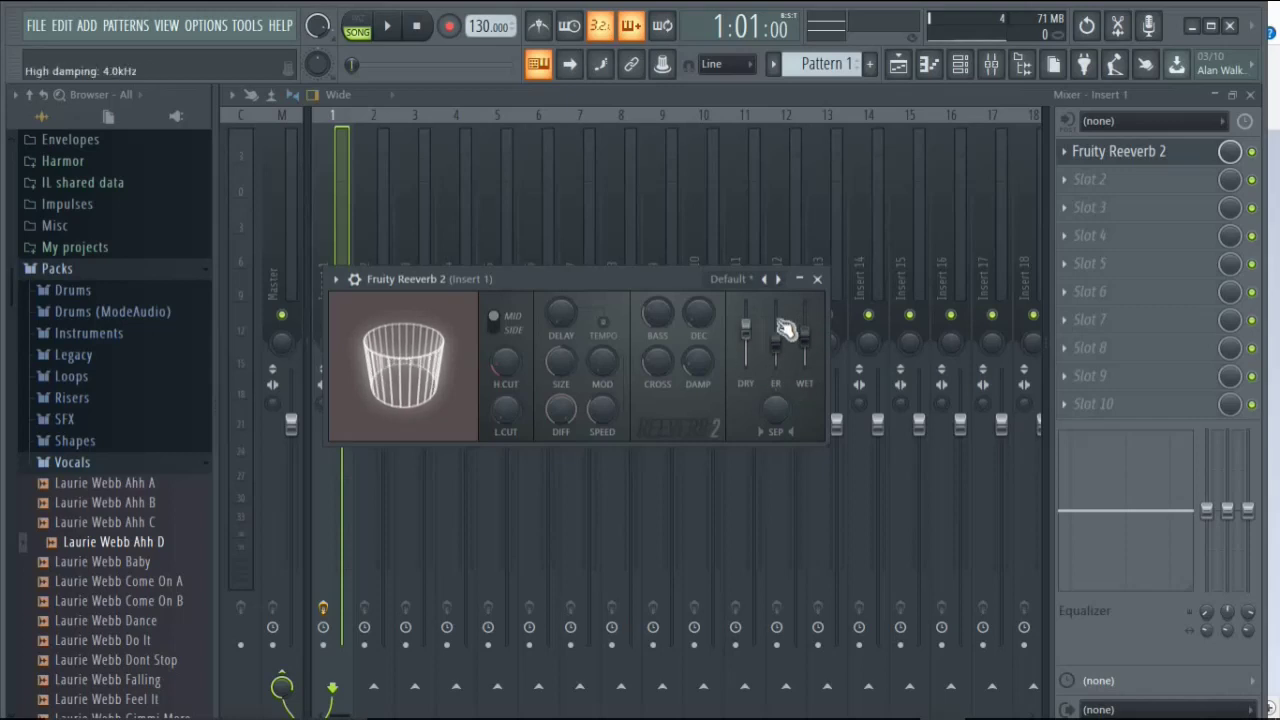
{"action": "left_click_drag", "start_coordinate": [745, 326], "coordinate": [745, 330]}
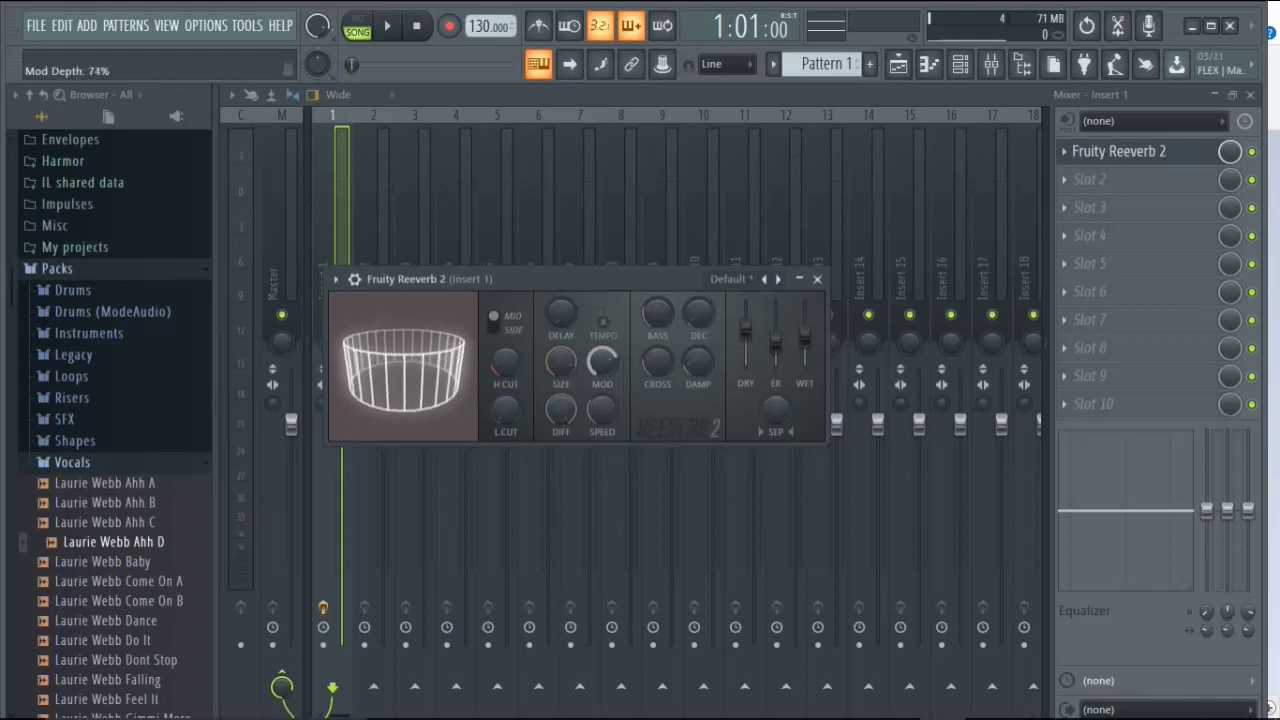
{"action": "left_click_drag", "start_coordinate": [601, 363], "coordinate": [601, 366]}
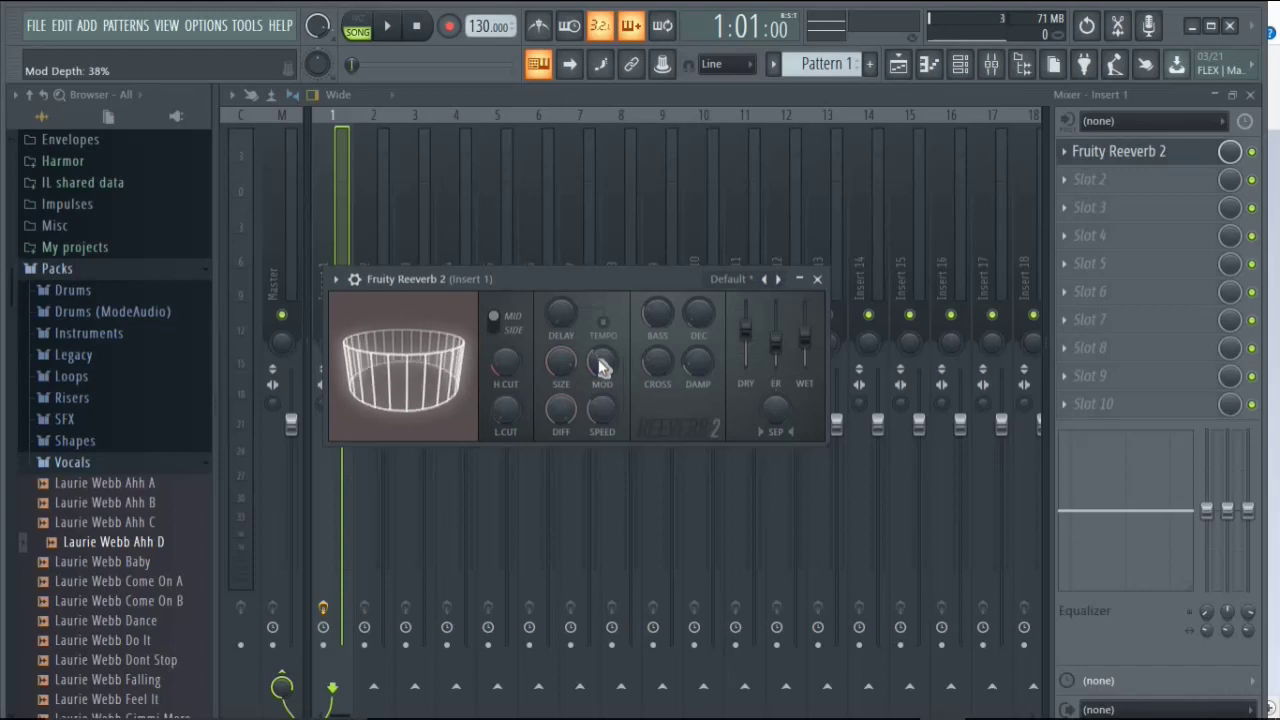
{"action": "left_click_drag", "start_coordinate": [603, 412], "coordinate": [561, 394]}
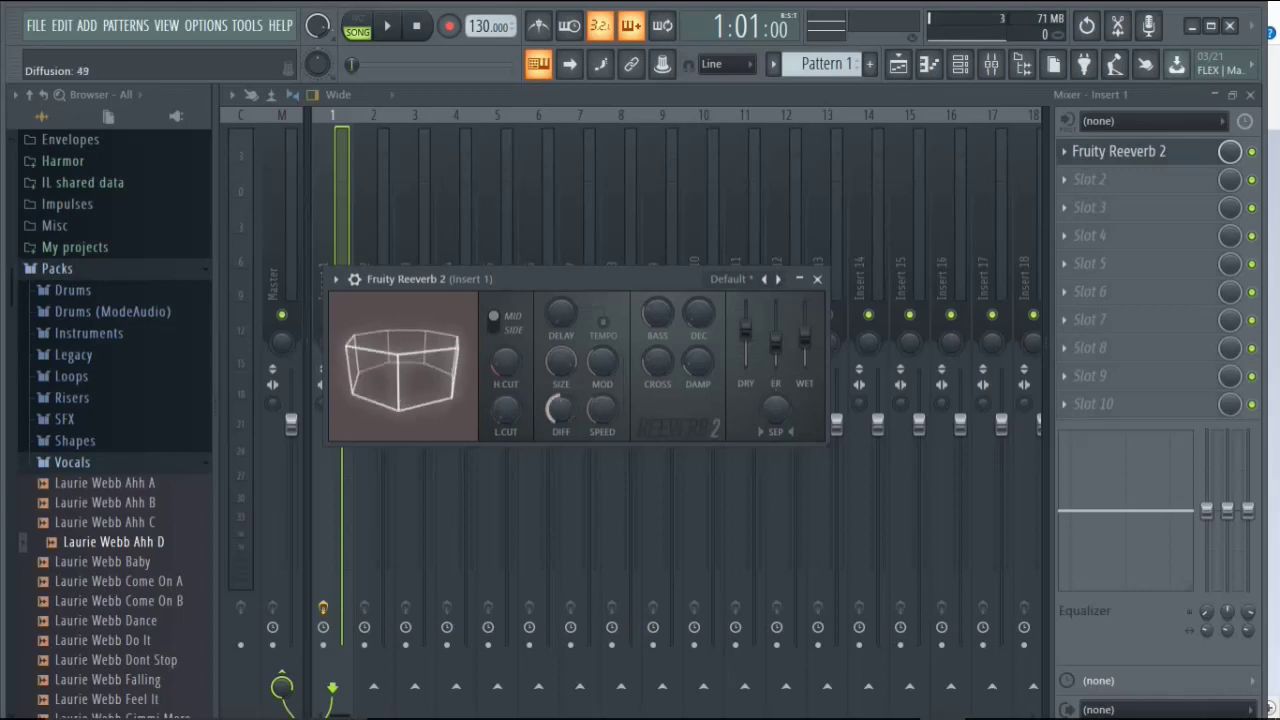
Step: Reapply the The Venue preset, lower its early reflections and set the wet level to 60%, closing the plugin window
{"action": "left_click", "coordinate": [710, 280]}
{"action": "left_click", "coordinate": [755, 380]}
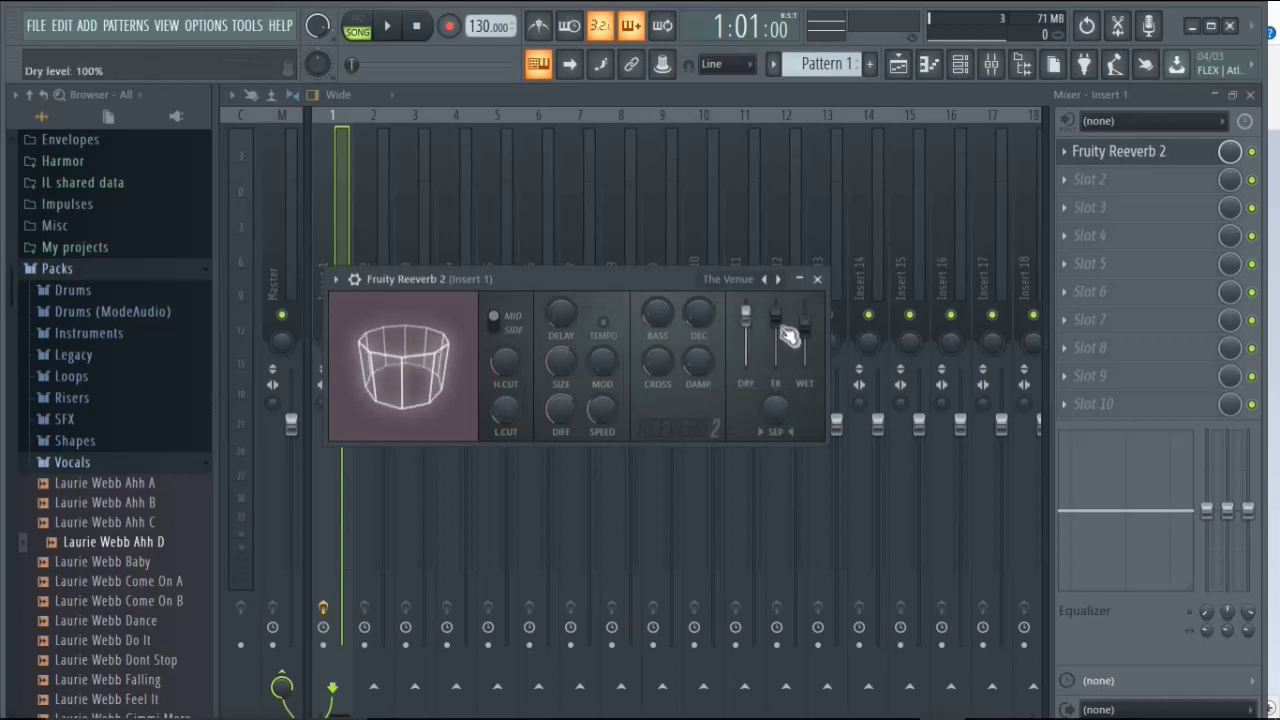
{"action": "left_click_drag", "start_coordinate": [775, 318], "coordinate": [804, 337]}
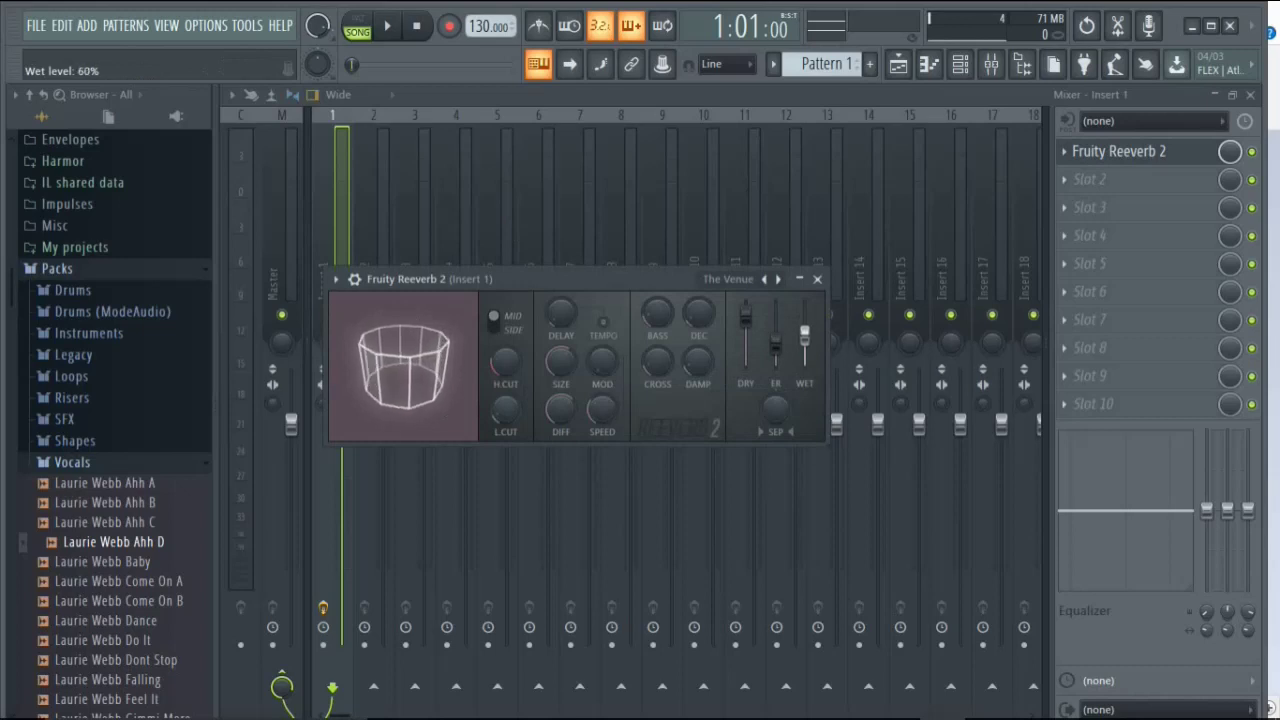
{"action": "left_click", "coordinate": [817, 279]}
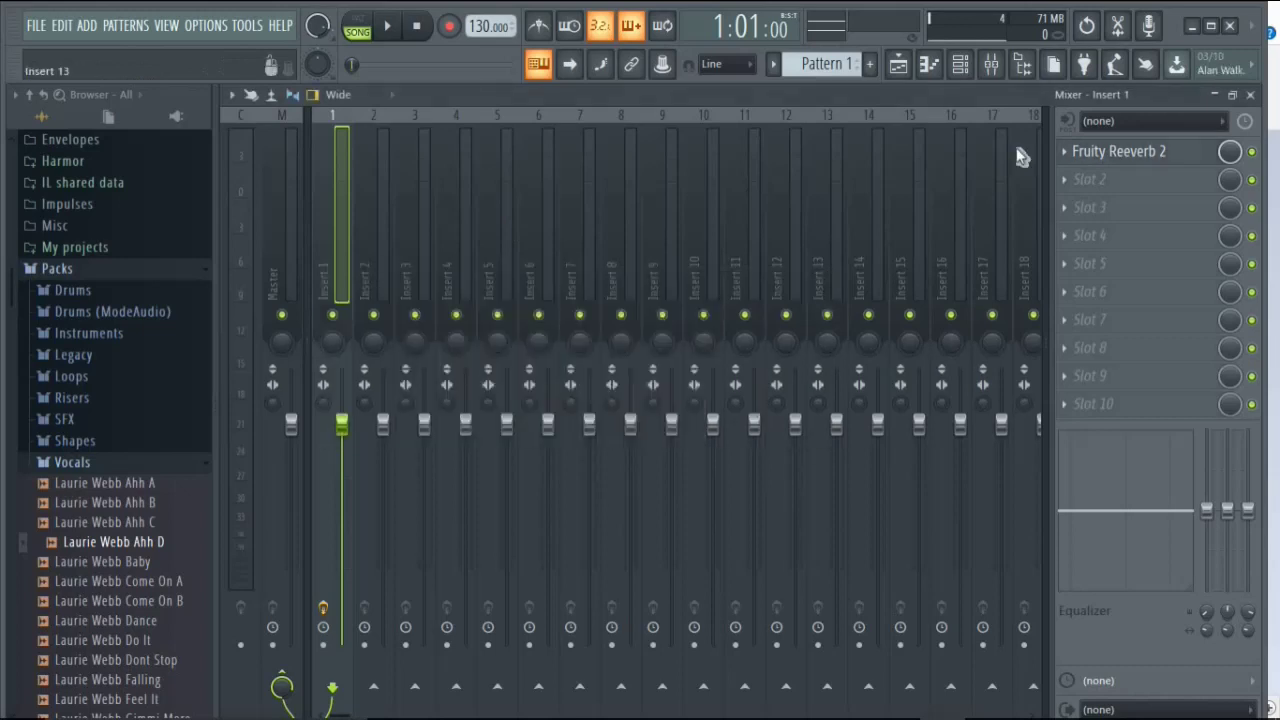
Step: Create an automation clip for the Fruity Reeverb 2 mix level, delete it from the playlist and return to the maximized mixer
{"action": "right_click", "coordinate": [1231, 153]}
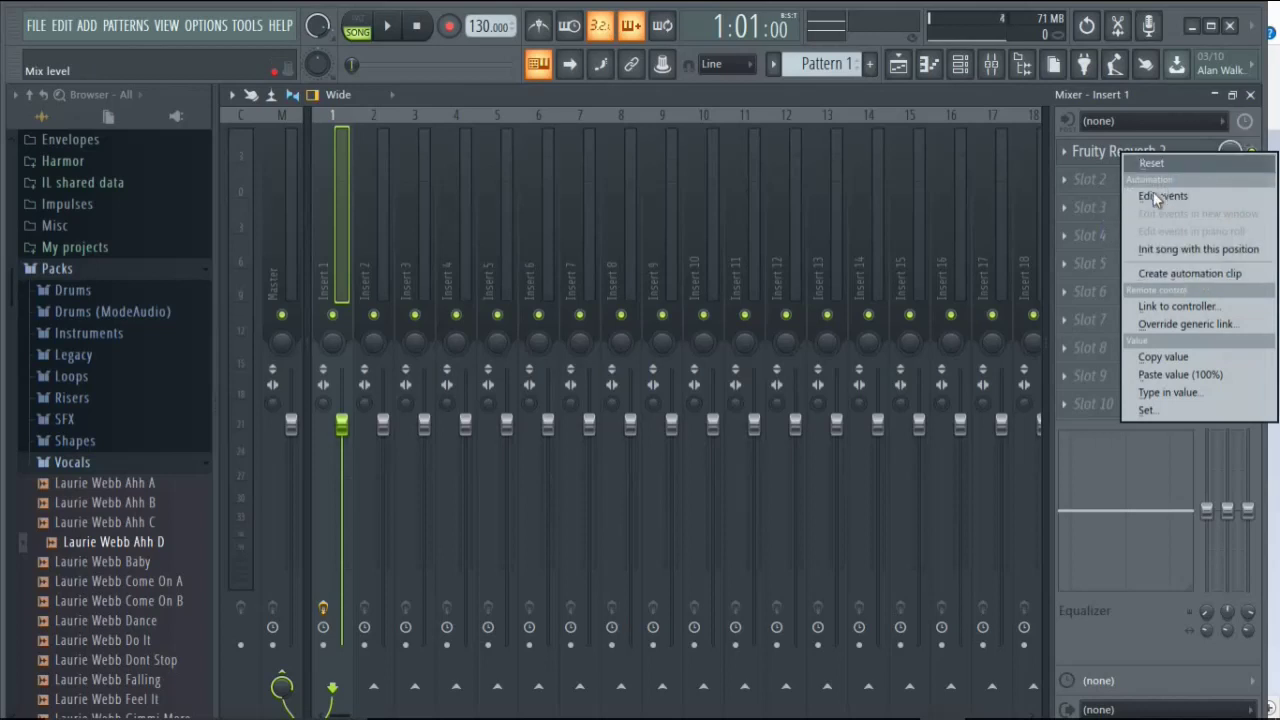
{"action": "left_click", "coordinate": [1185, 275]}
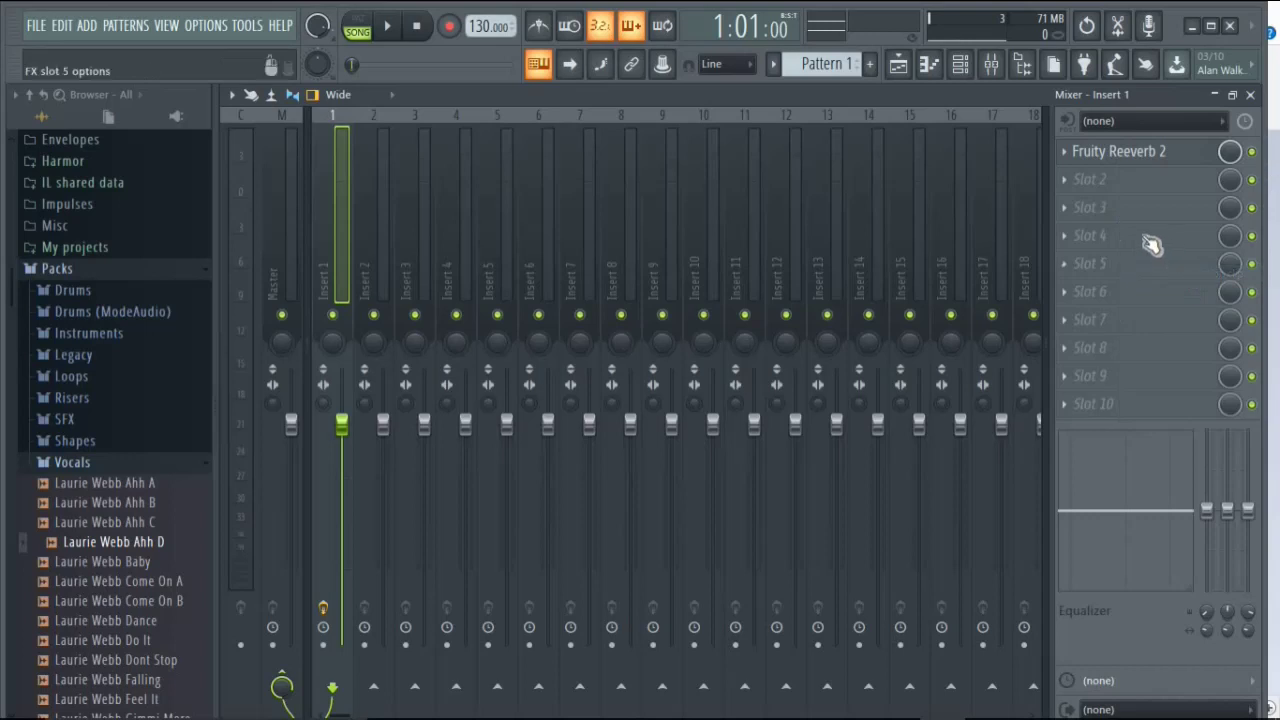
{"action": "left_click", "coordinate": [1214, 96]}
{"action": "right_click", "coordinate": [292, 160]}
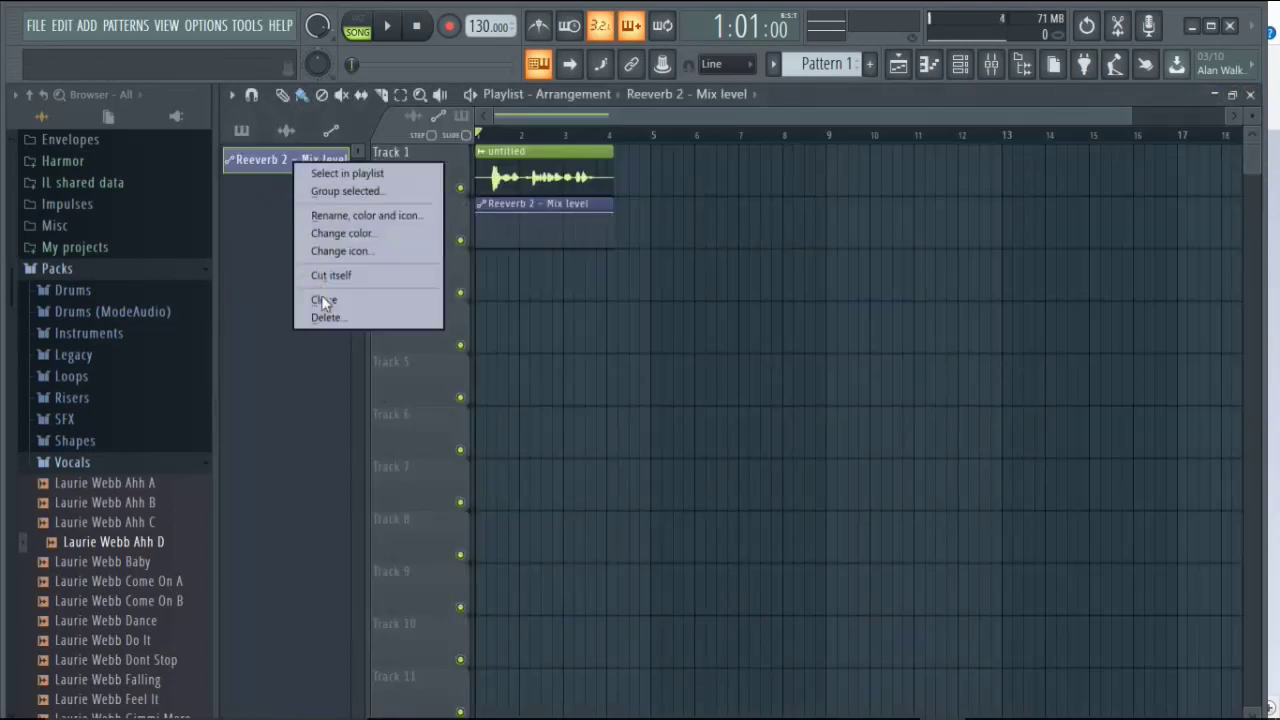
{"action": "left_click", "coordinate": [327, 317]}
{"action": "left_click", "coordinate": [735, 422]}
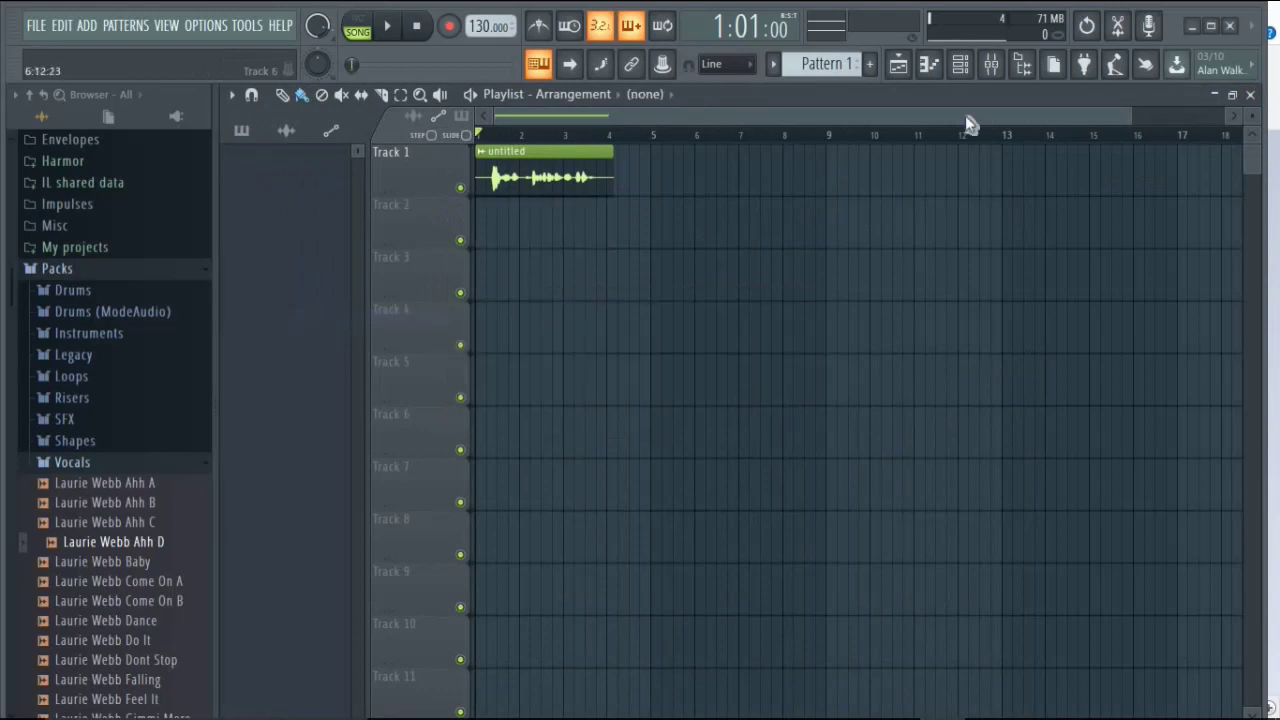
{"action": "left_click", "coordinate": [991, 64]}
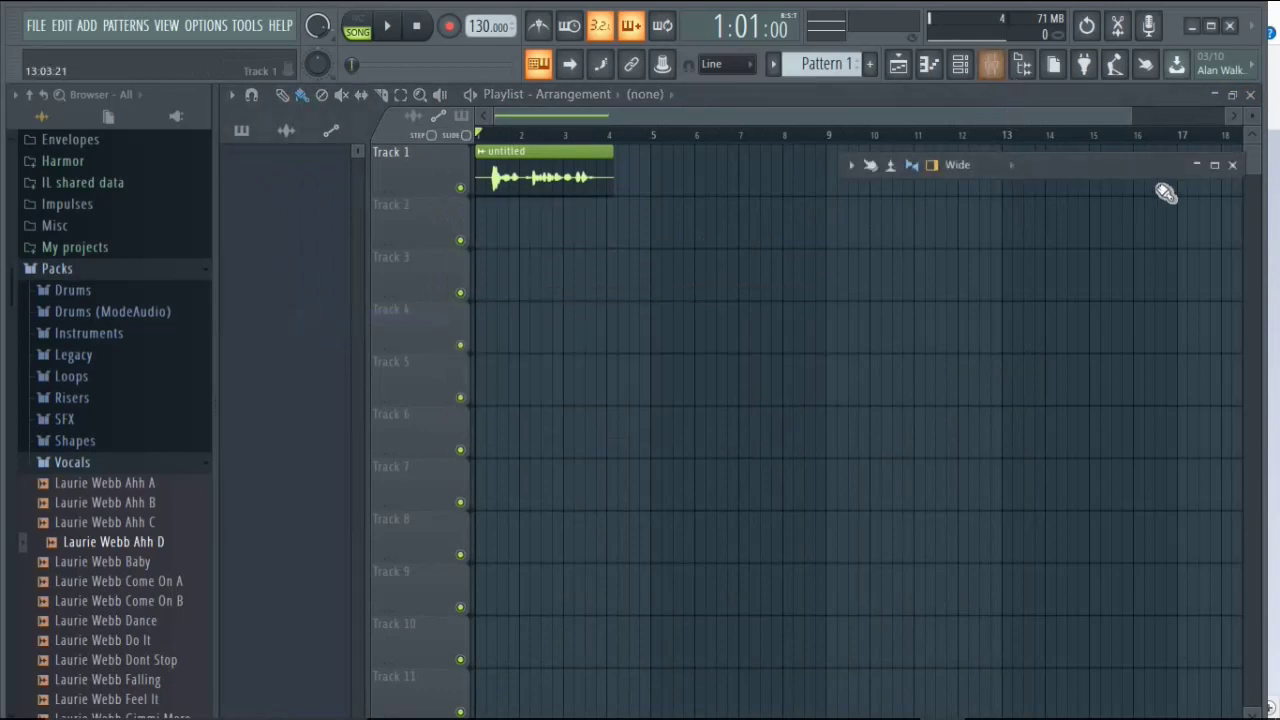
{"action": "left_click", "coordinate": [1215, 166]}
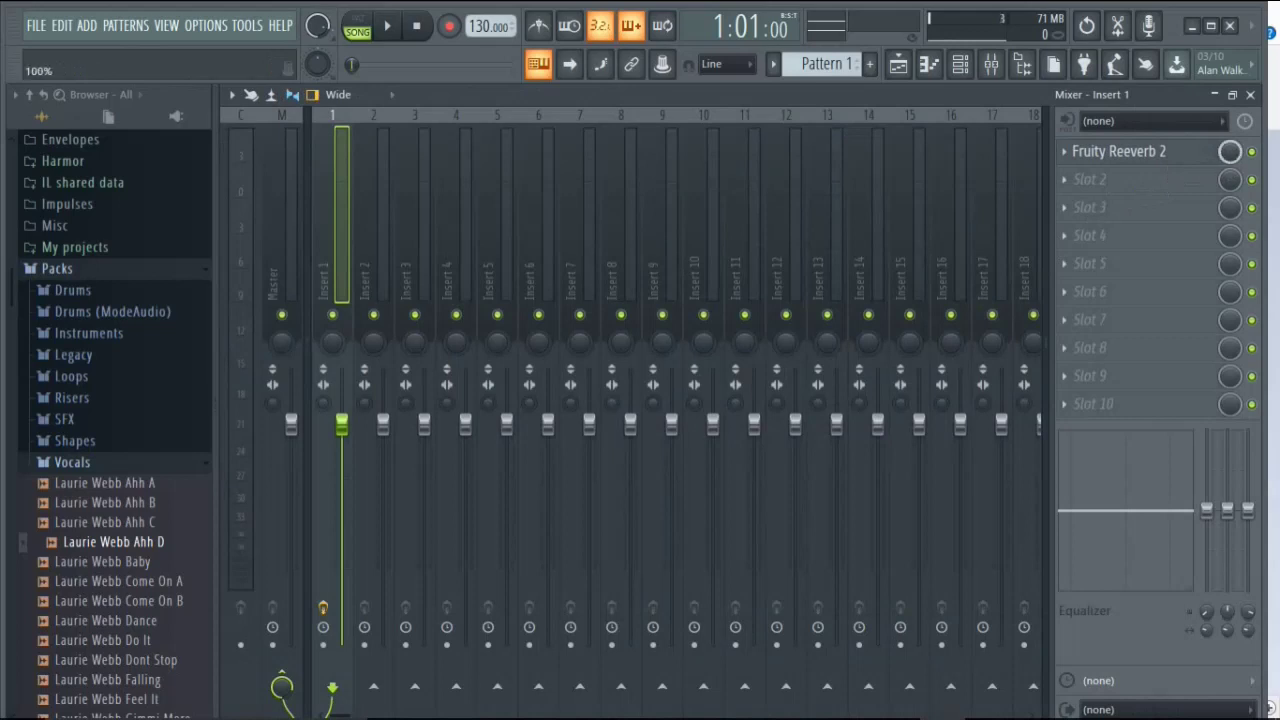
Step: Vary the Fruity Reeverb 2 mix level on Insert 1, lowering it to 25%, and reset it to its default
{"action": "scroll", "coordinate": [1230, 158], "scroll_direction": "up", "scroll_amount": 3}
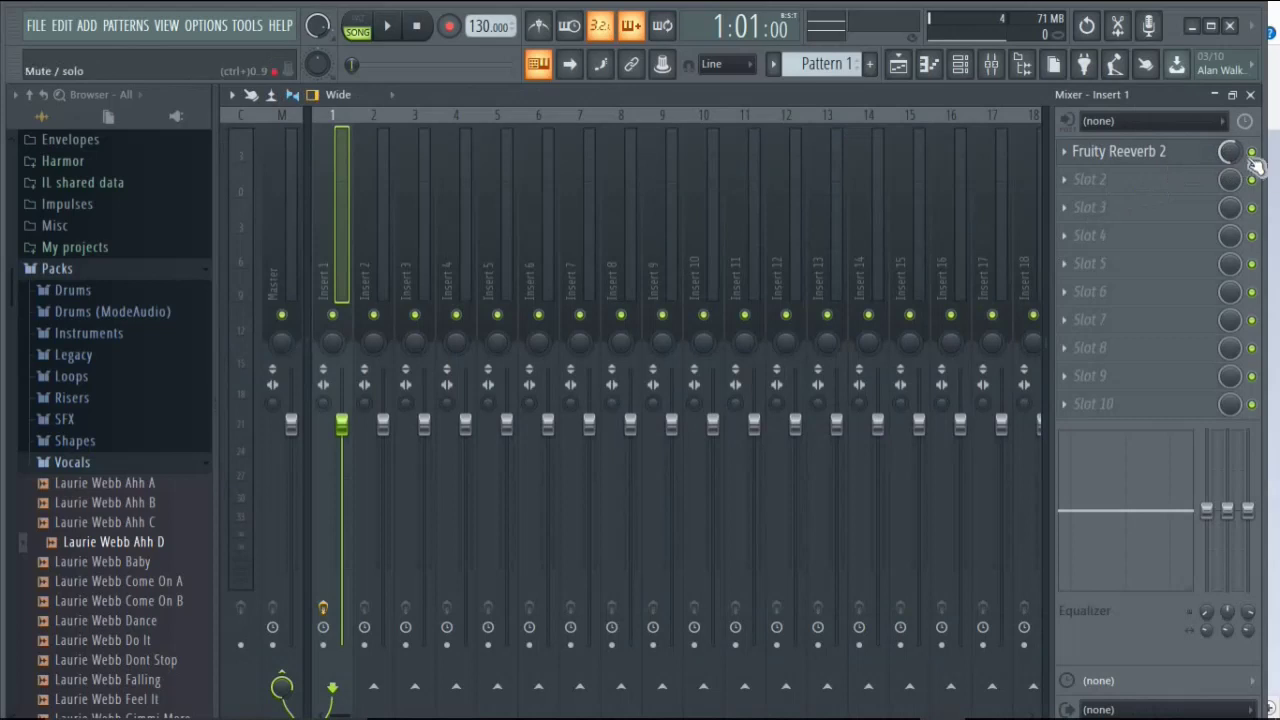
{"action": "scroll", "coordinate": [1229, 152], "scroll_direction": "down", "scroll_amount": 3}
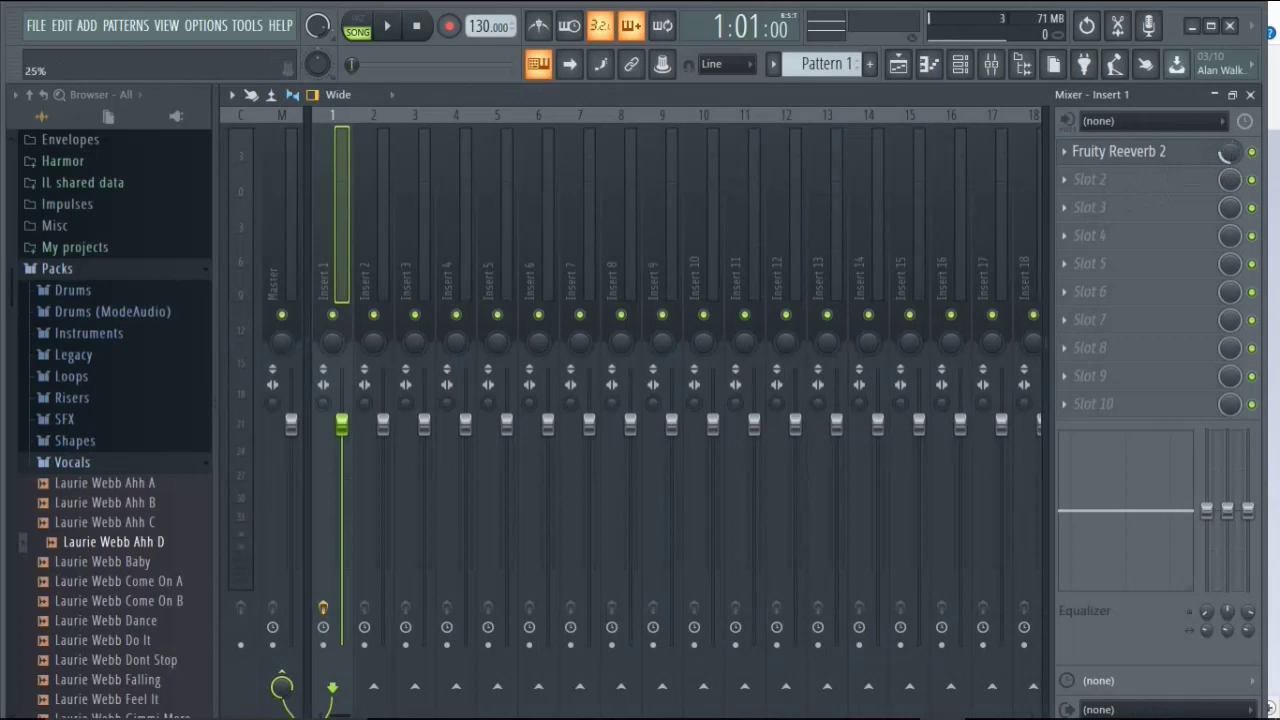
{"action": "right_click", "coordinate": [1229, 152]}
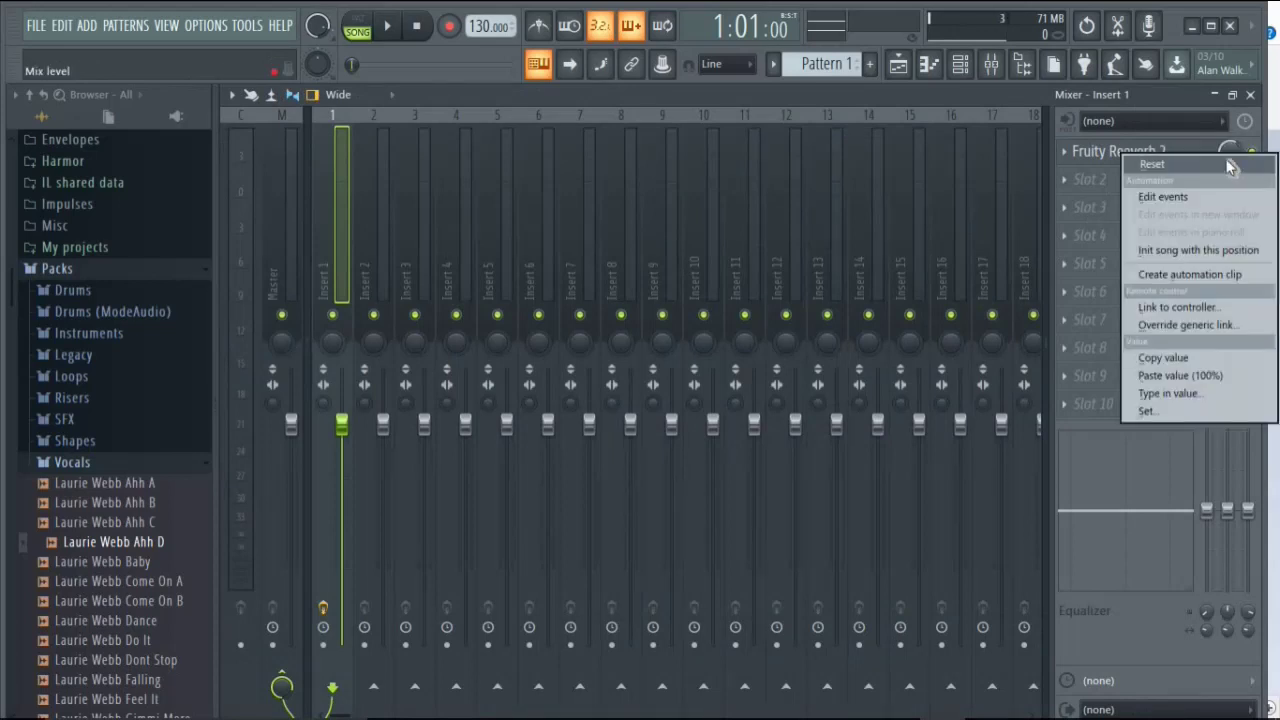
{"action": "left_click", "coordinate": [1145, 163]}
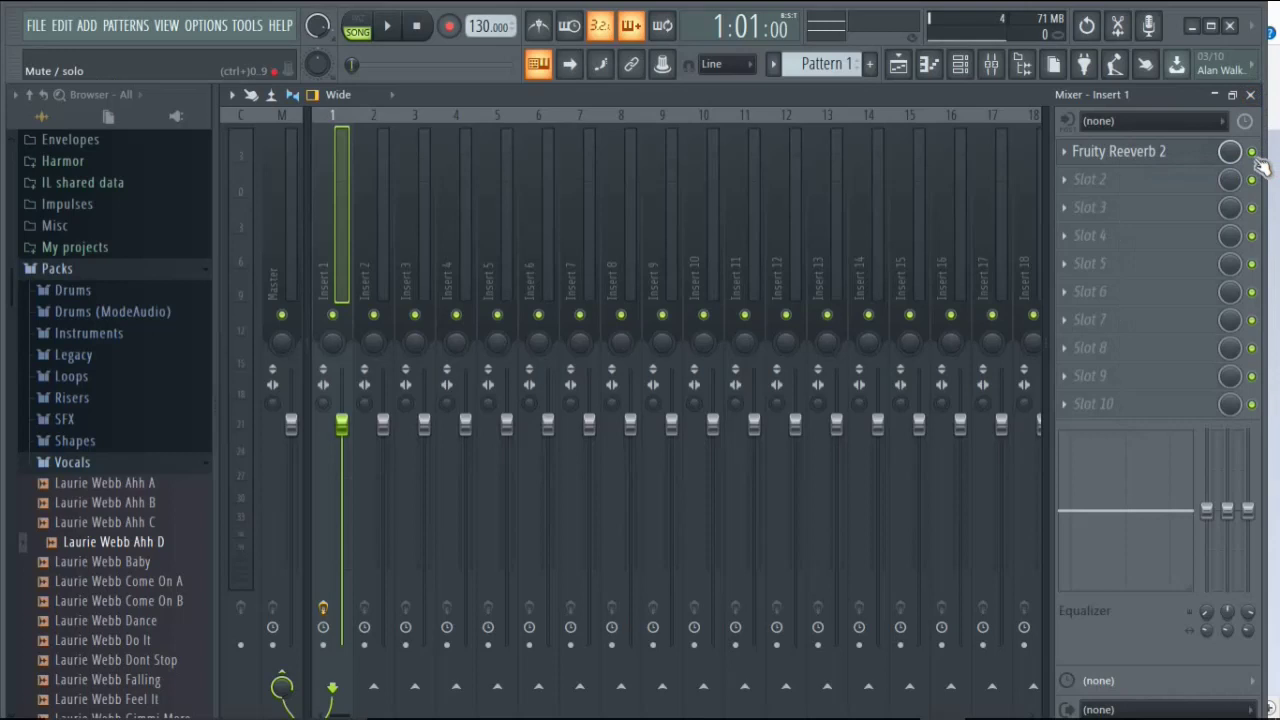
Step: Compare the vocal with Fruity Reeverb 2 active and bypassed by playing it both ways, and re-enable the effect
{"action": "key", "text": "space"}
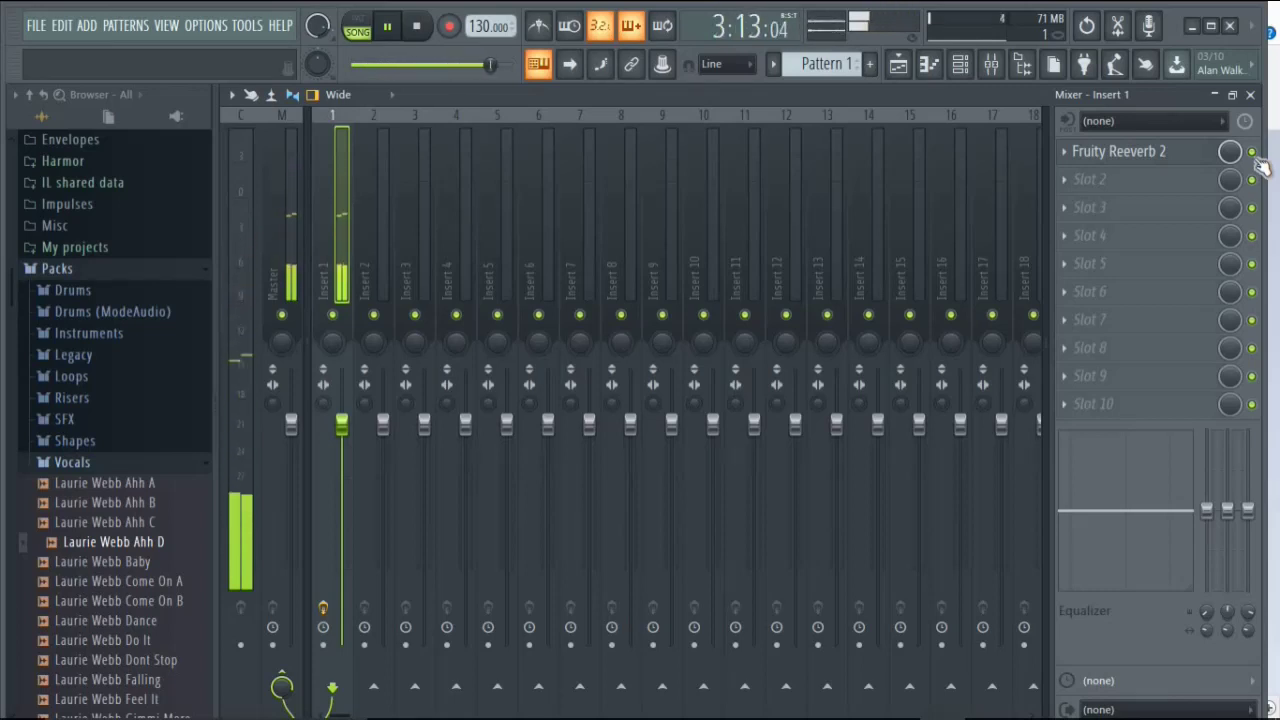
{"action": "key", "text": "space"}
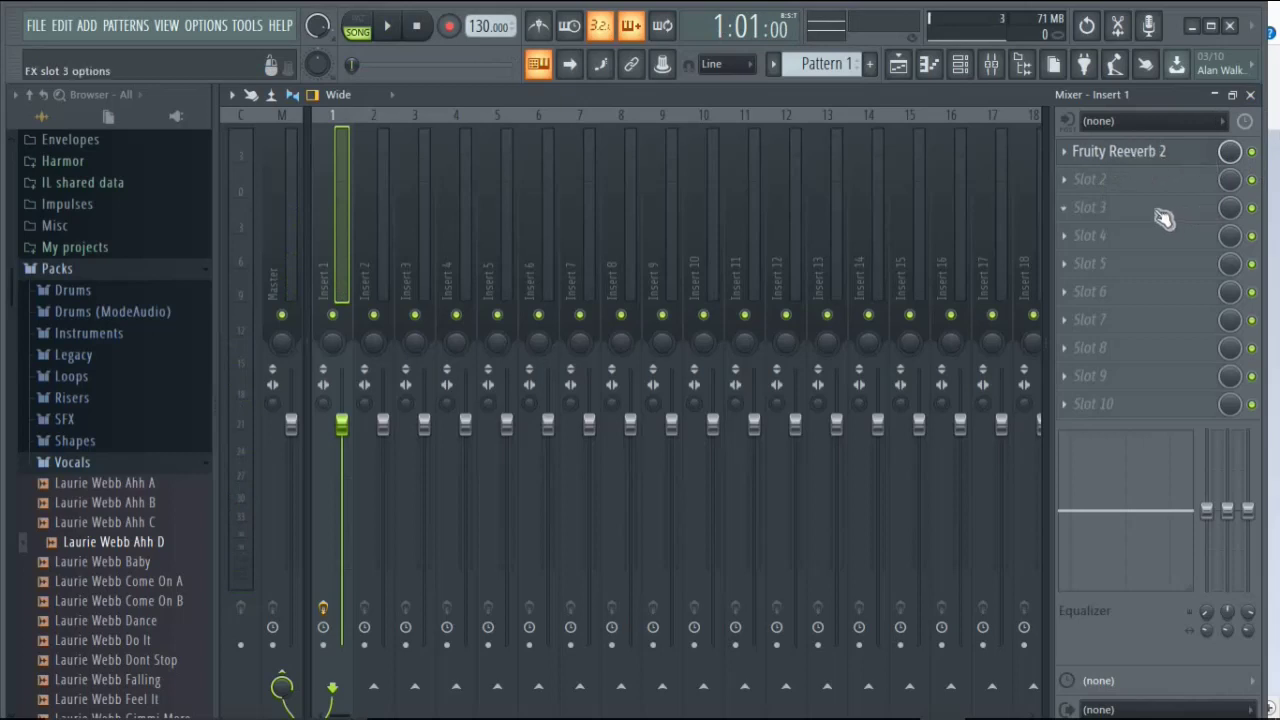
{"action": "left_click", "coordinate": [1251, 152]}
{"action": "key", "text": "space"}
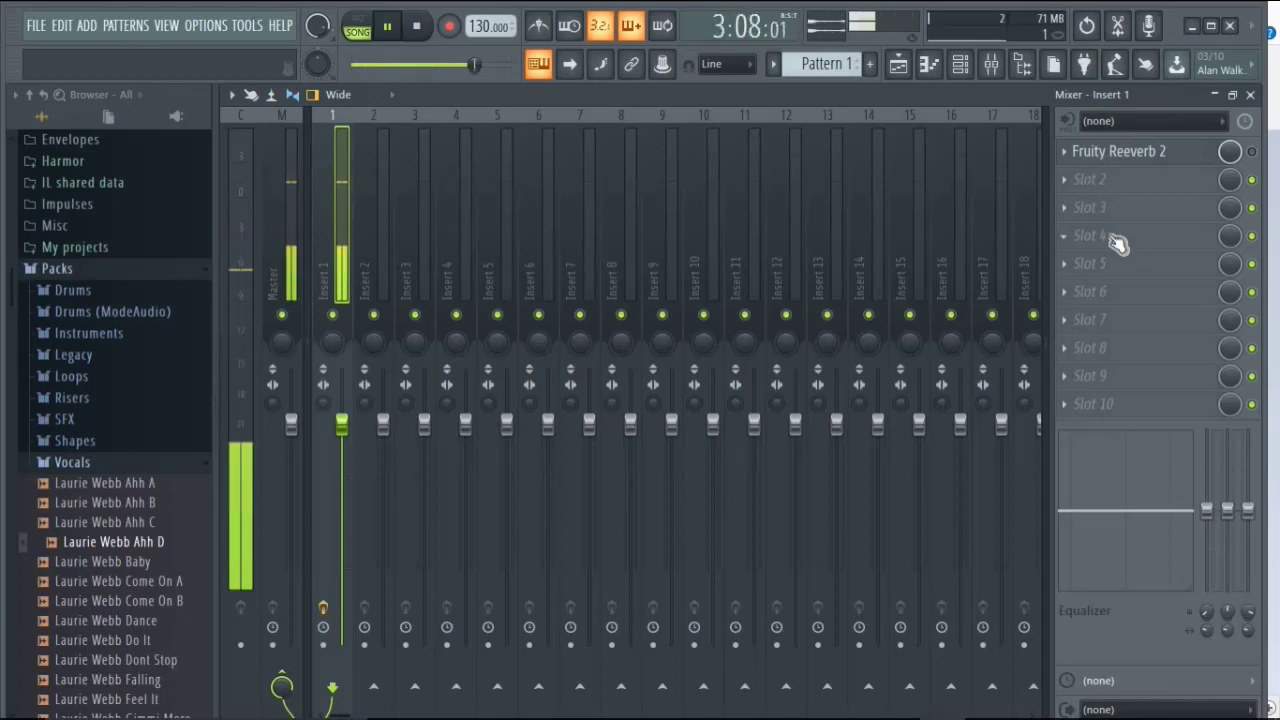
{"action": "key", "text": "space"}
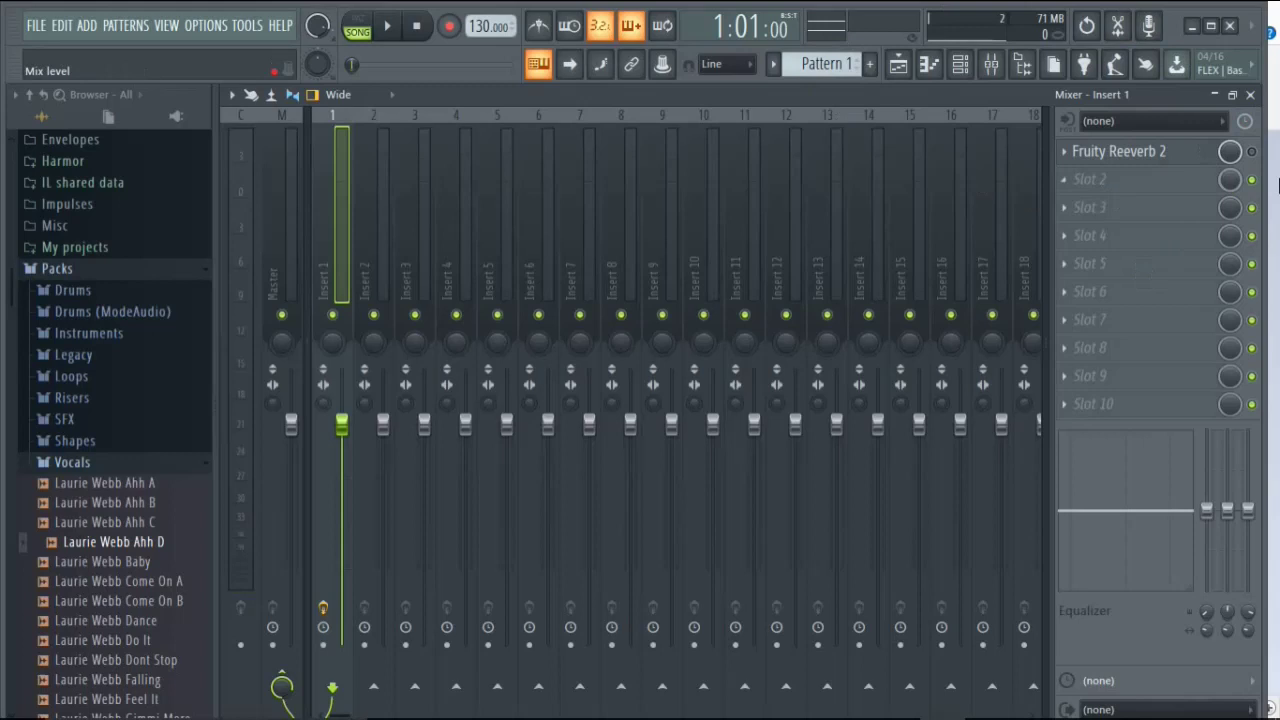
{"action": "left_click", "coordinate": [1252, 152]}
Step: Close the mixer and open the untitled audio clip's sample for editing in Edison
{"action": "left_click", "coordinate": [1251, 95]}
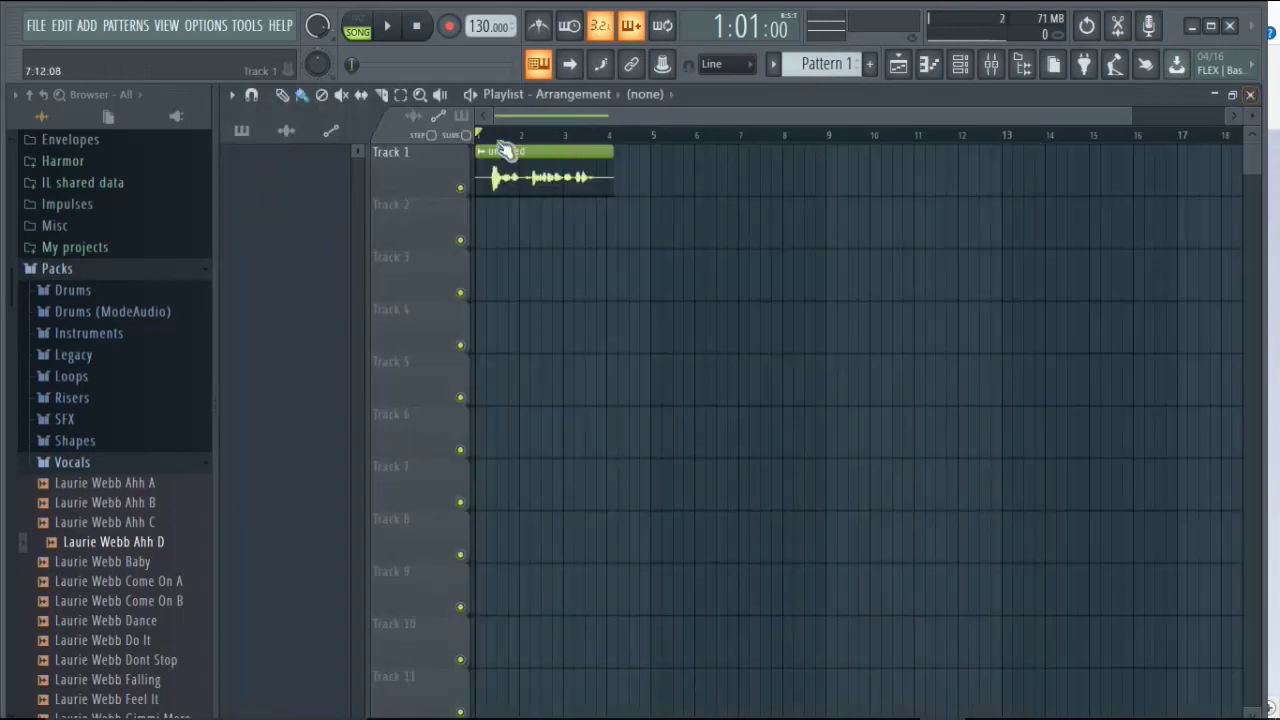
{"action": "left_click", "coordinate": [286, 131]}
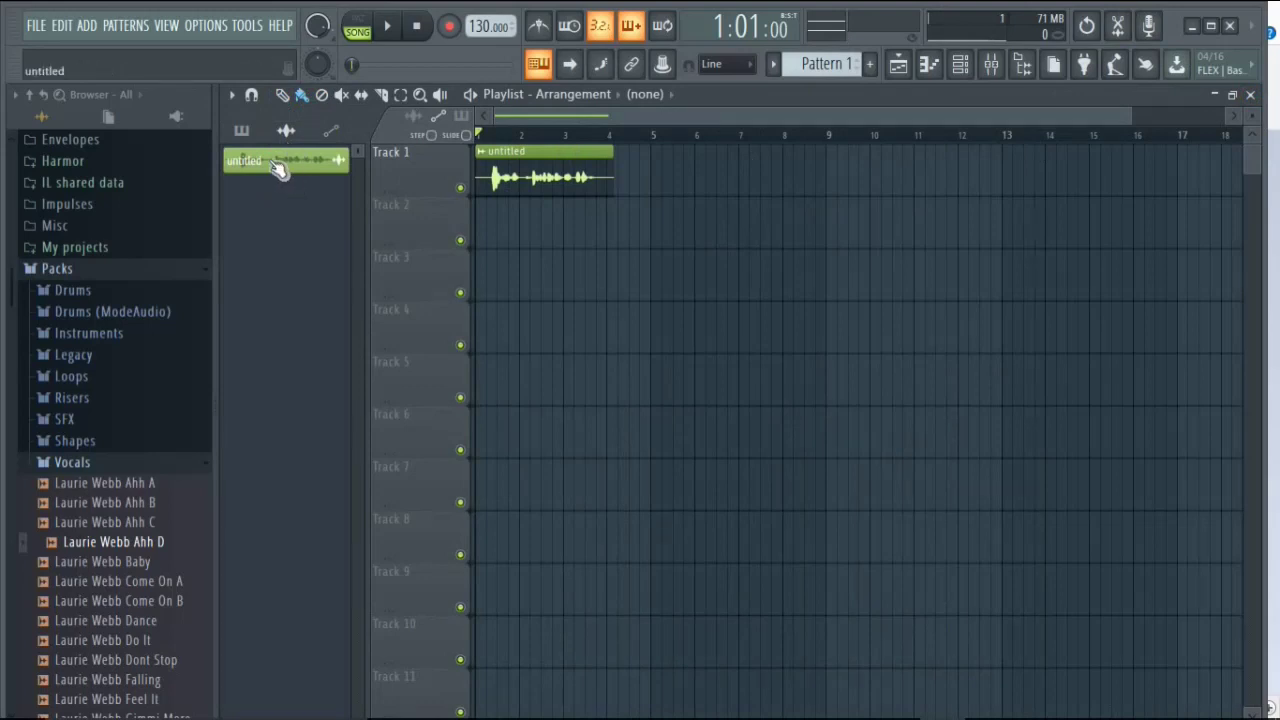
{"action": "left_click", "coordinate": [160, 462]}
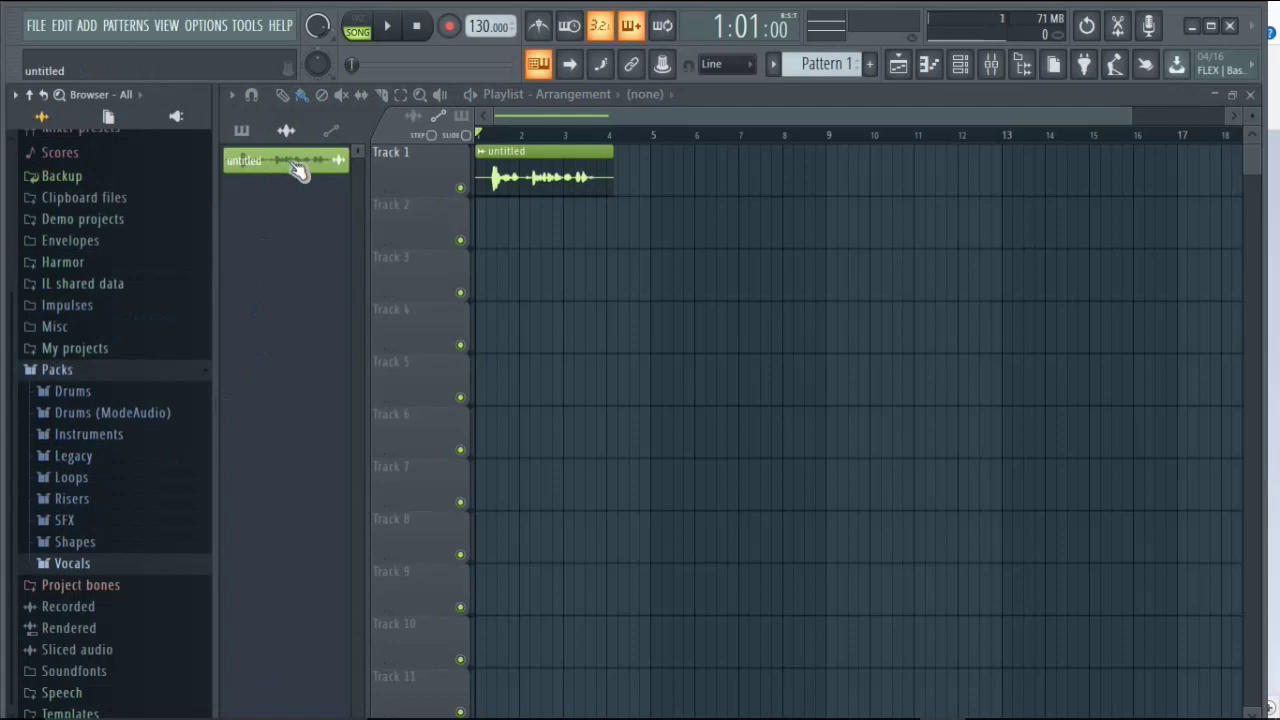
{"action": "right_click", "coordinate": [298, 170]}
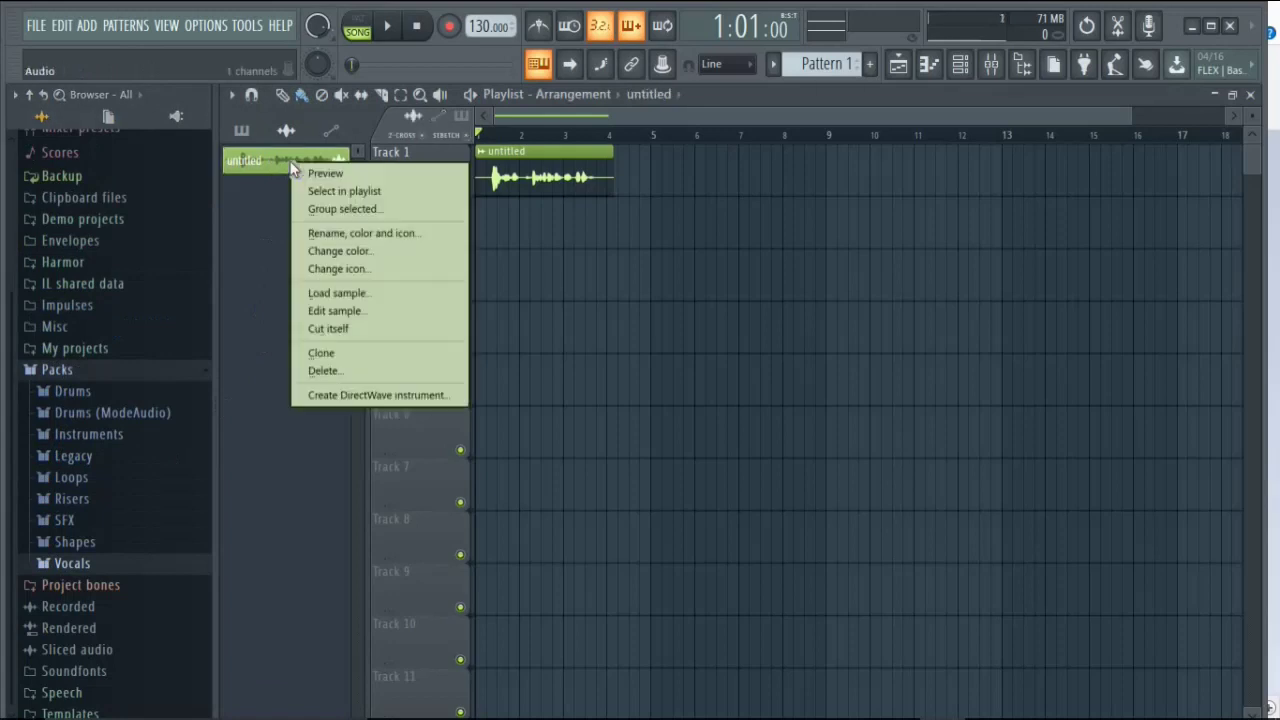
{"action": "left_click", "coordinate": [361, 310]}
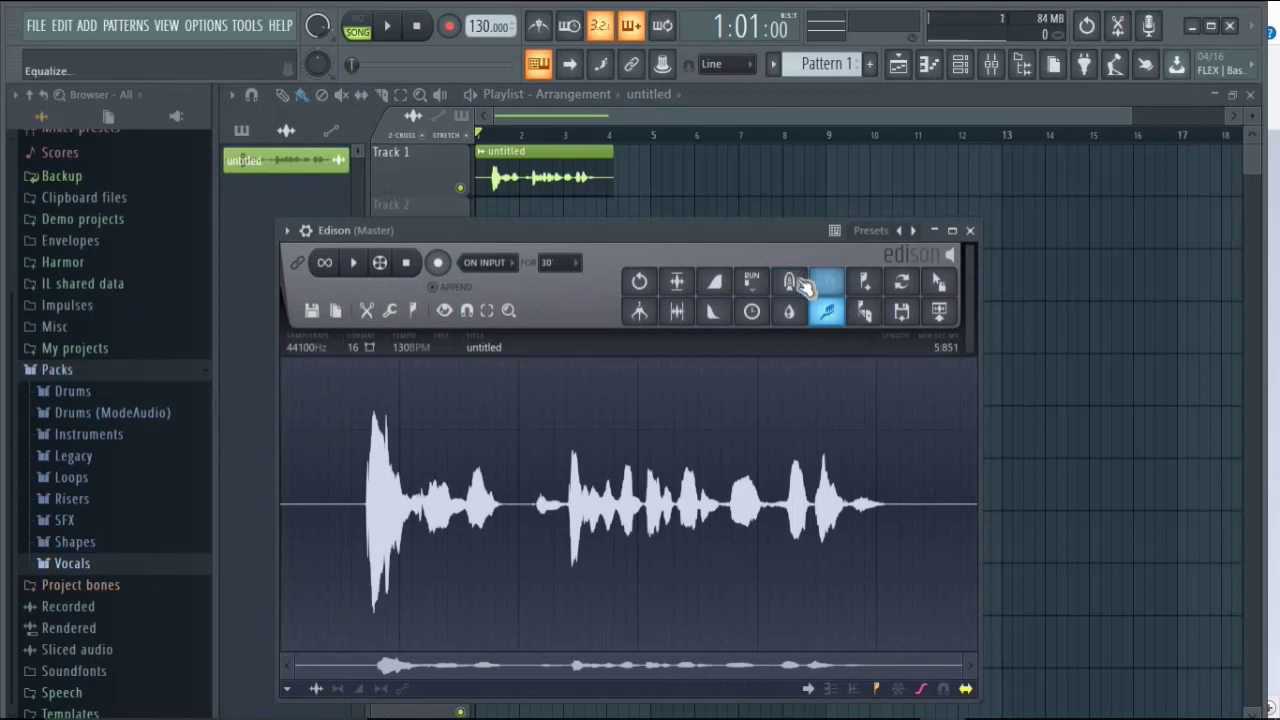
Step: Apply convolution reverb to the whole vocal sample with the Default impulse, an added tail and the wet level at 42%
{"action": "left_click", "coordinate": [790, 283]}
{"action": "left_click_drag", "start_coordinate": [807, 248], "coordinate": [807, 255]}
{"action": "mouse_move", "coordinate": [719, 230]}
{"action": "left_mouse_down"}
{"action": "mouse_move", "coordinate": [719, 245]}
{"action": "mouse_move", "coordinate": [719, 230]}
{"action": "left_mouse_up"}
{"action": "left_click_drag", "start_coordinate": [807, 255], "coordinate": [807, 272]}
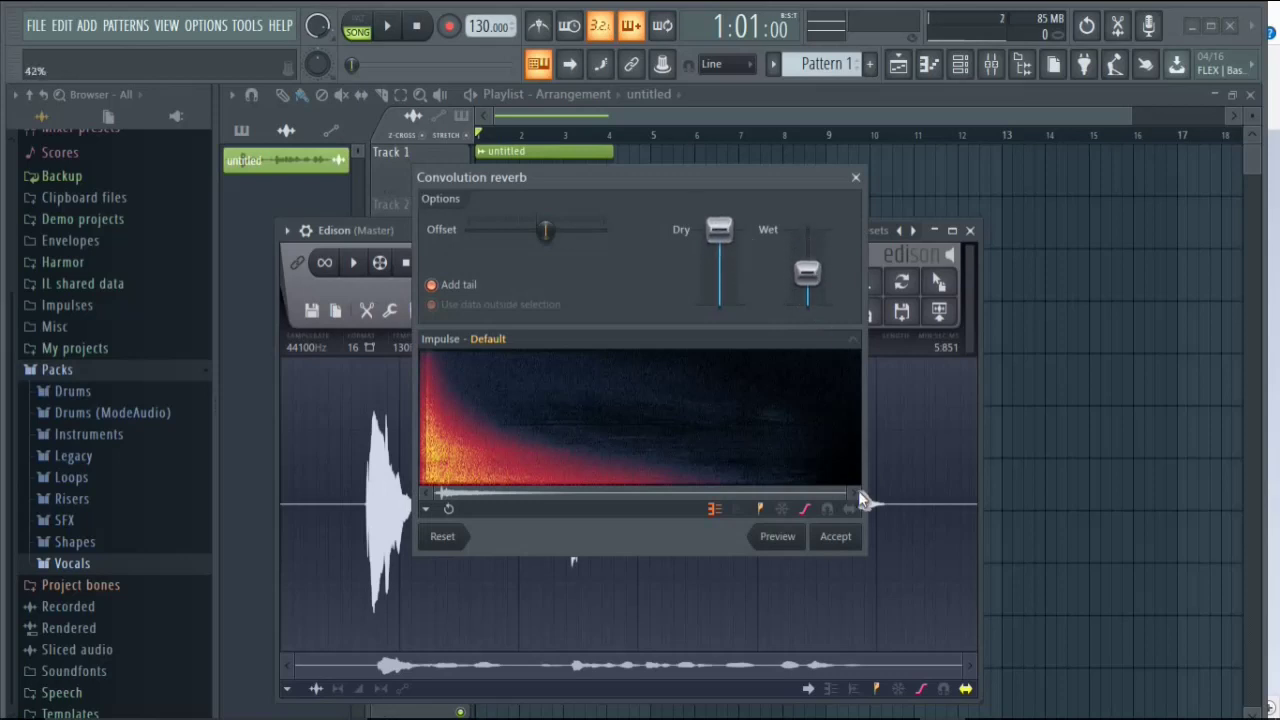
{"action": "left_click", "coordinate": [836, 538]}
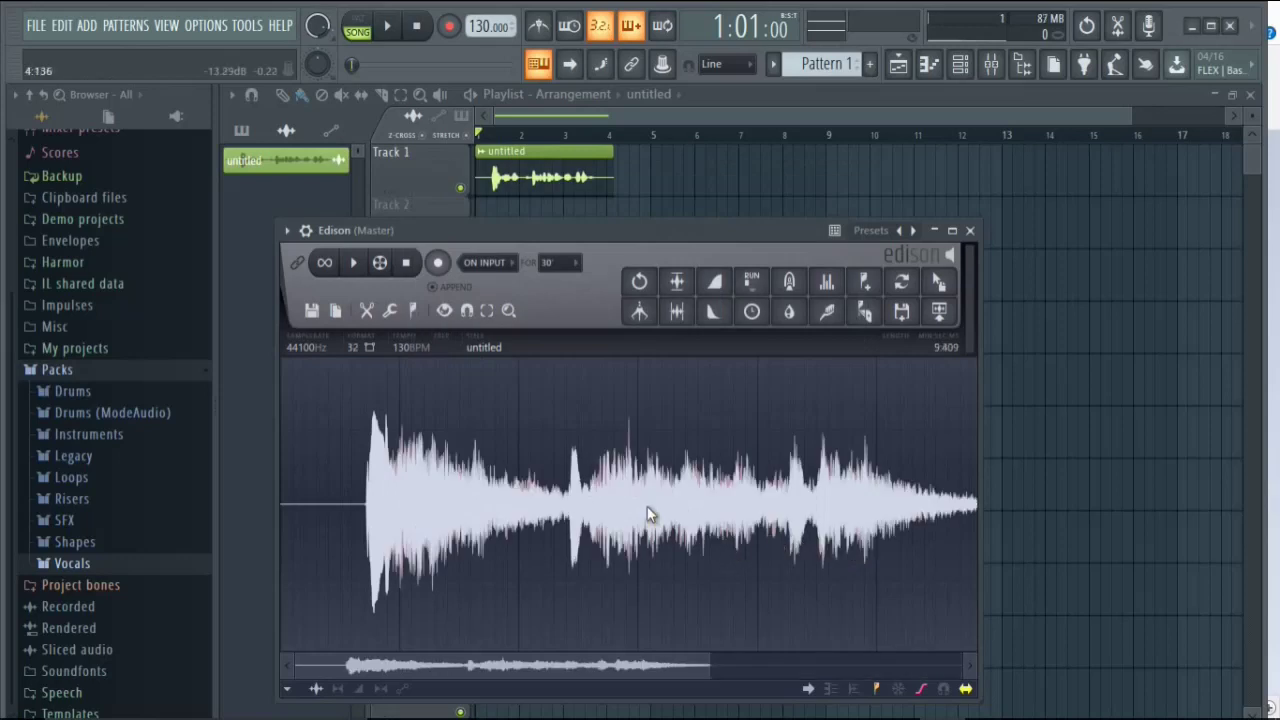
Step: Play the convolved vocal in Edison and place it on playlist Track 2, aligned with the start of bar 1
{"action": "key", "text": "space"}
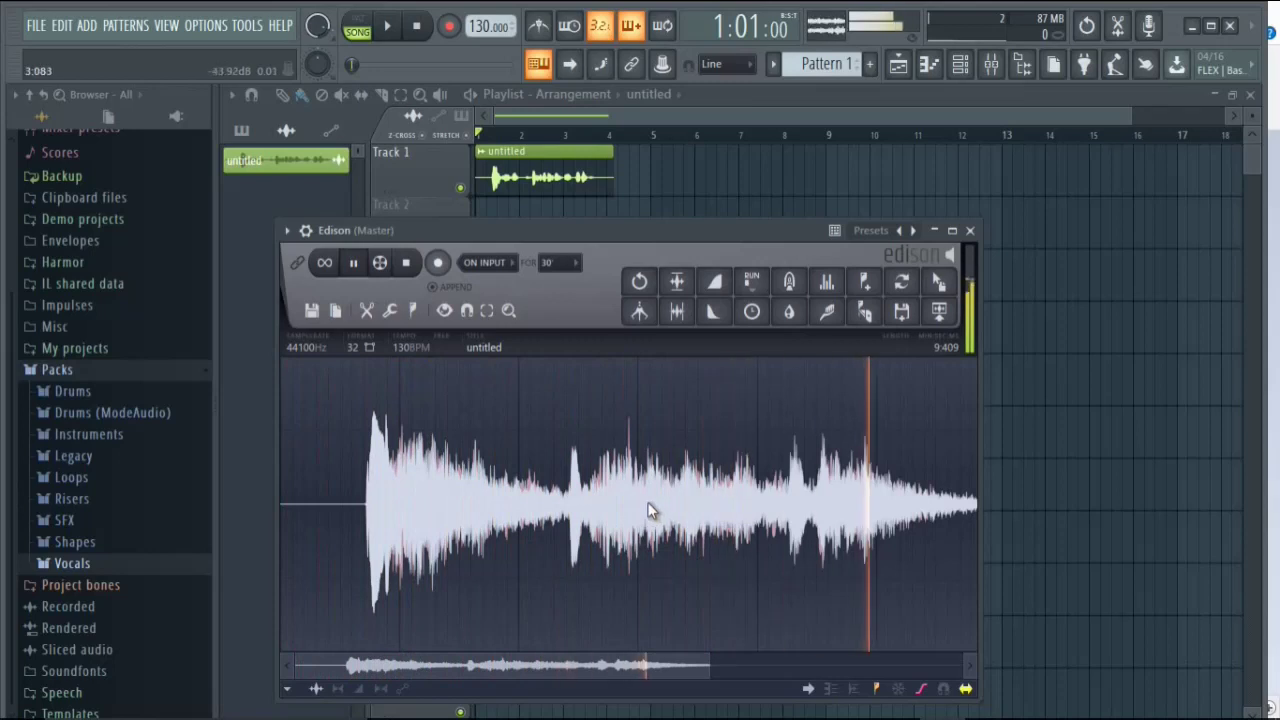
{"action": "key", "text": "space"}
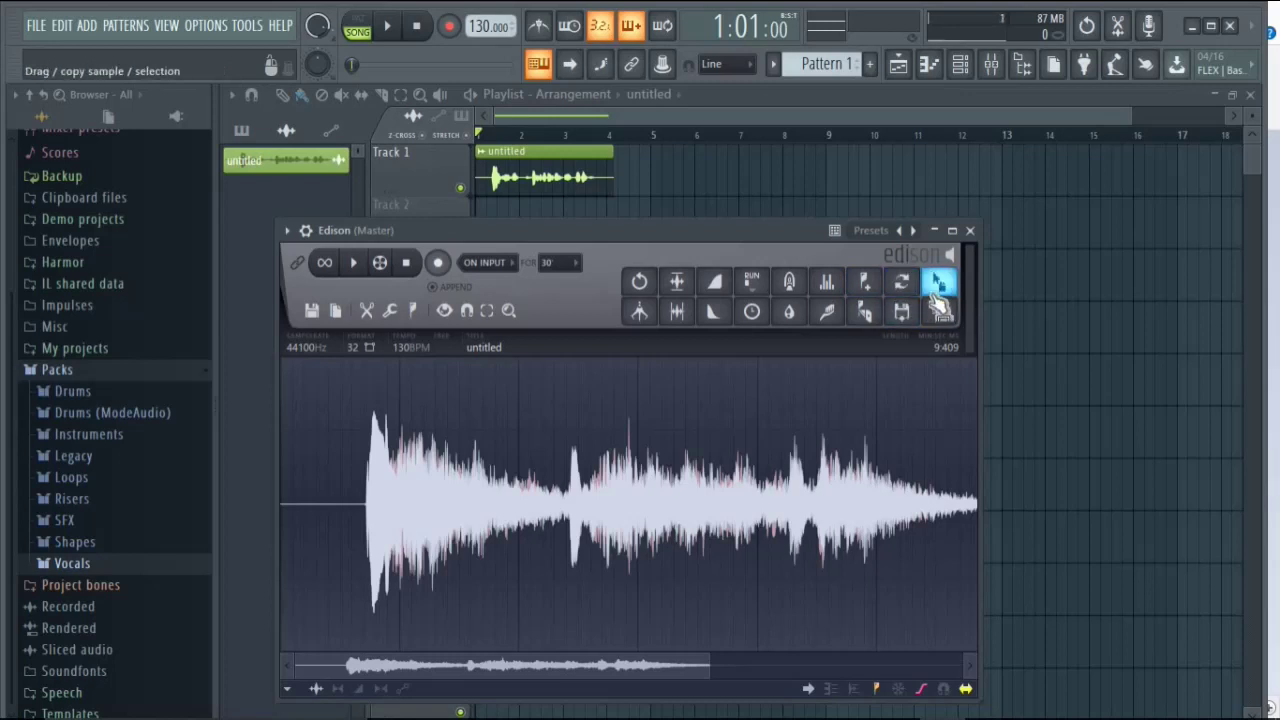
{"action": "left_click_drag", "start_coordinate": [936, 282], "coordinate": [480, 248]}
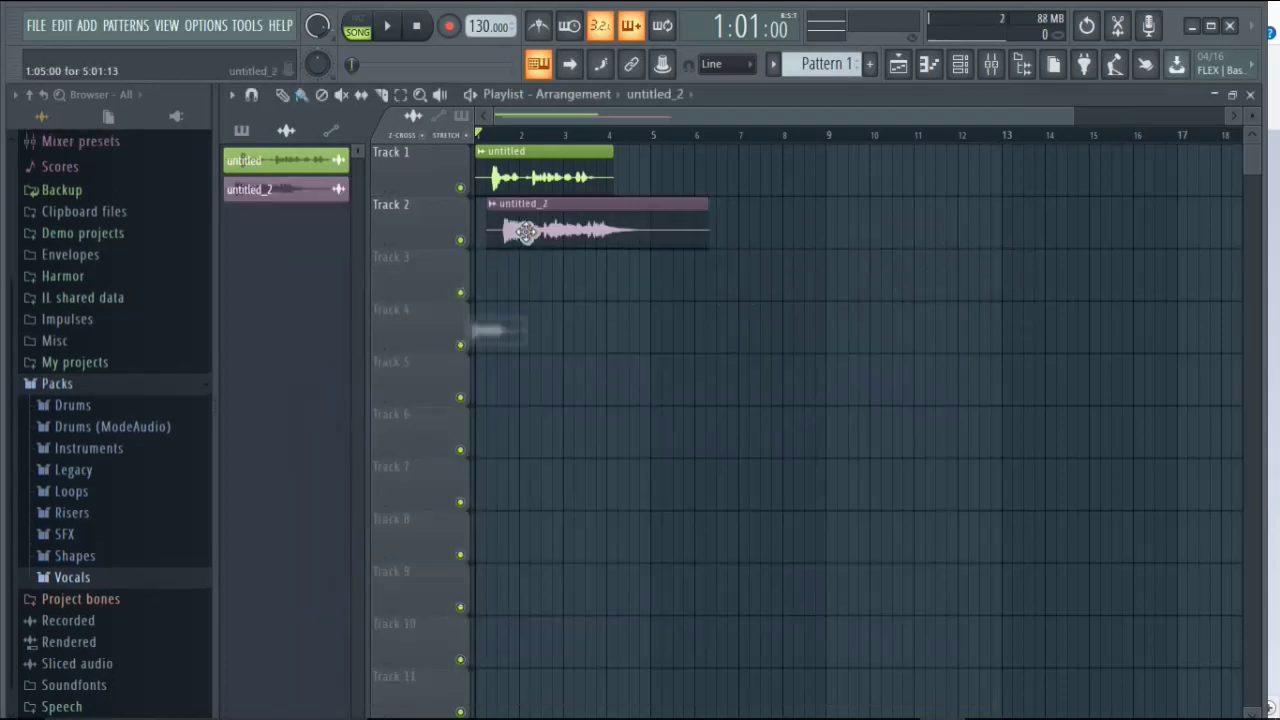
{"action": "left_click_drag", "start_coordinate": [586, 233], "coordinate": [576, 234]}
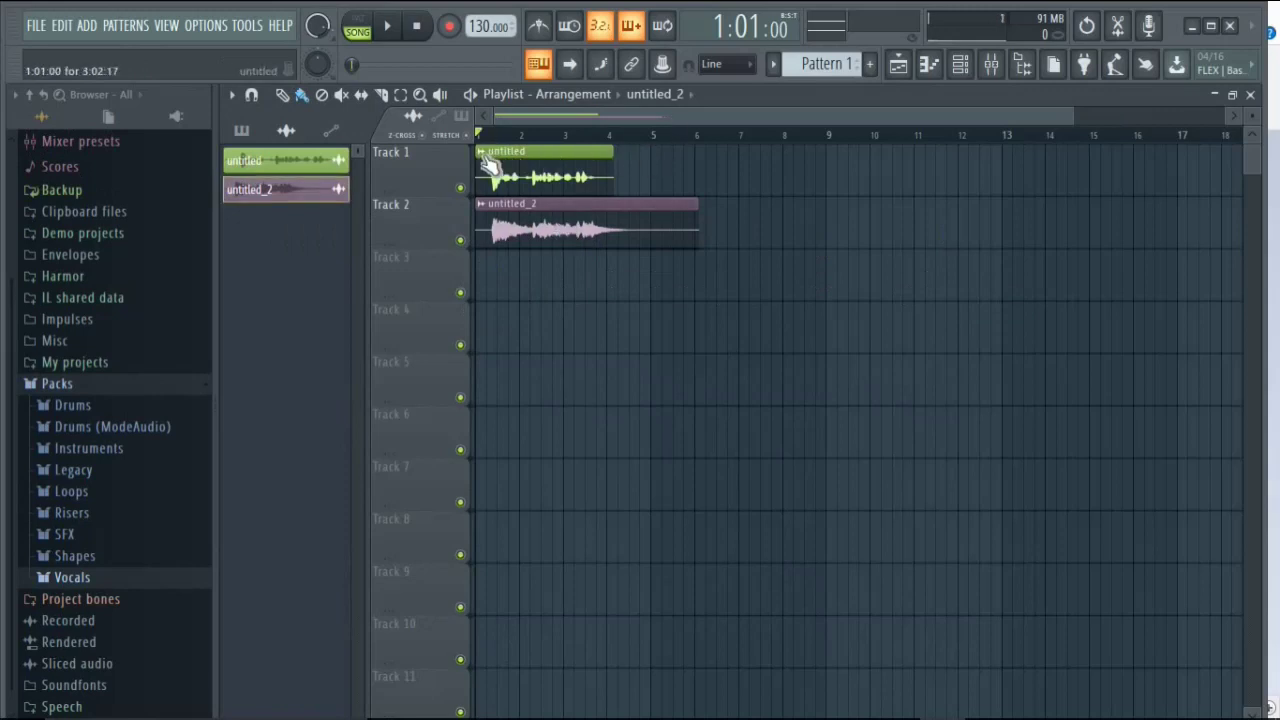
Step: Bypass Fruity Reeverb 2 on mixer track Insert 1 and close the mixer
{"action": "left_click", "coordinate": [992, 68]}
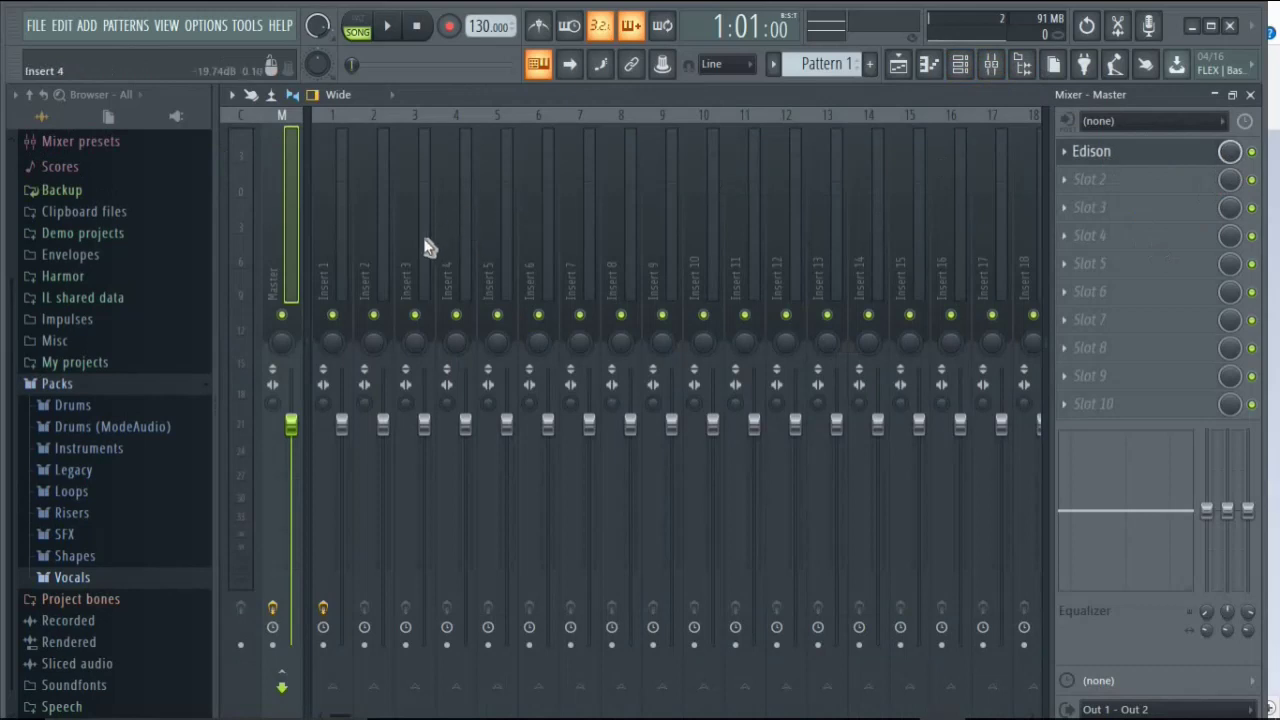
{"action": "left_click", "coordinate": [350, 226]}
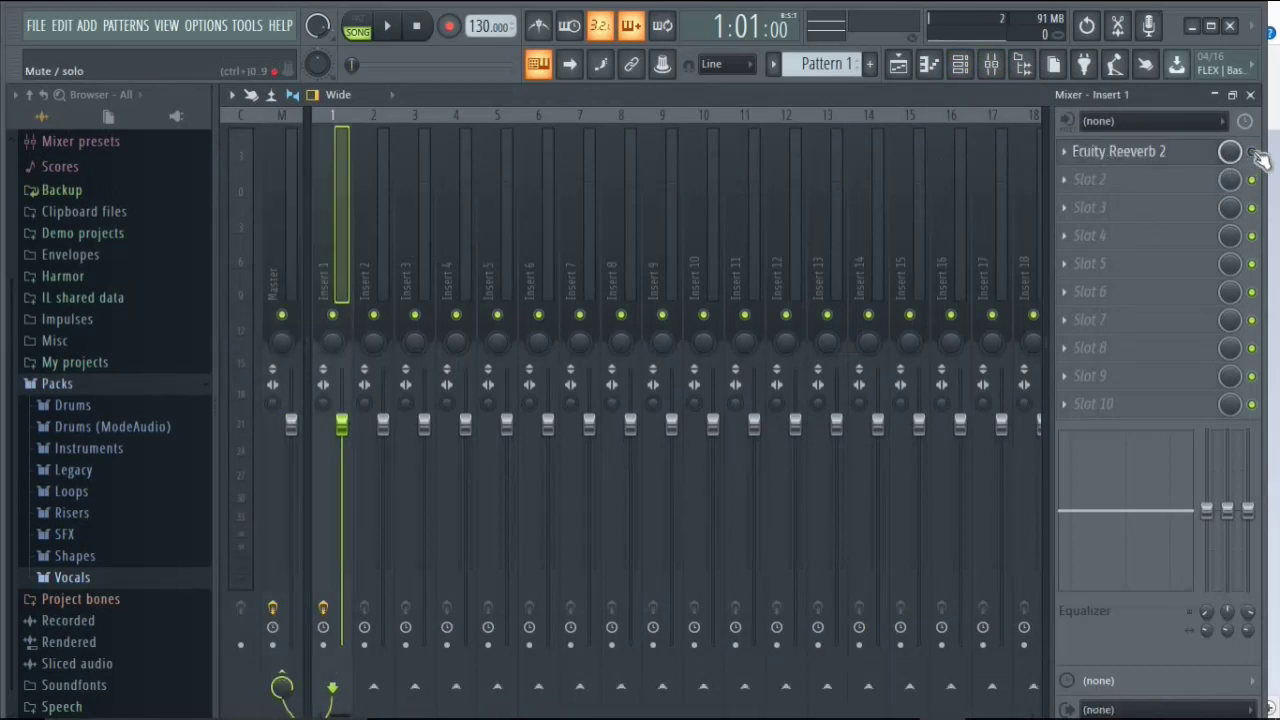
{"action": "left_click", "coordinate": [1250, 94]}
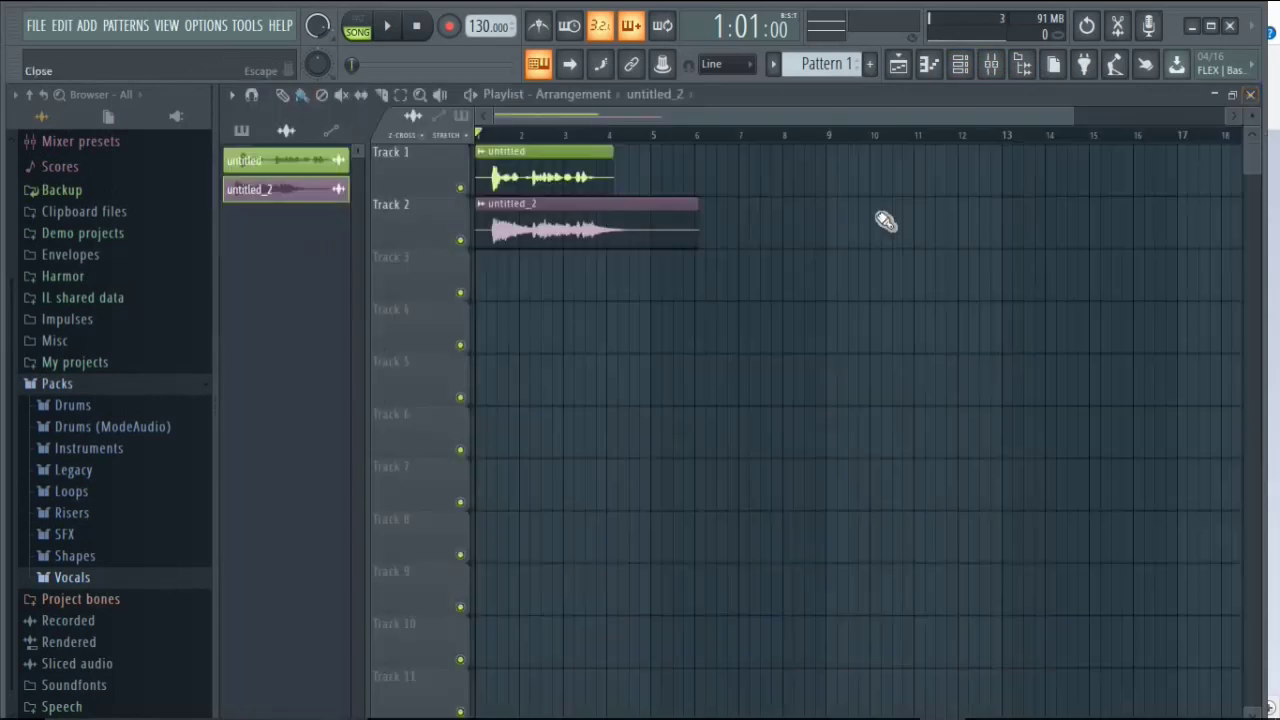
Step: Compare the convolved vocal on Track 2 with the dry vocal on Track 1 by soloing and playing each, and unmute Track 2
{"action": "right_click", "coordinate": [461, 240]}
{"action": "key", "text": "space"}
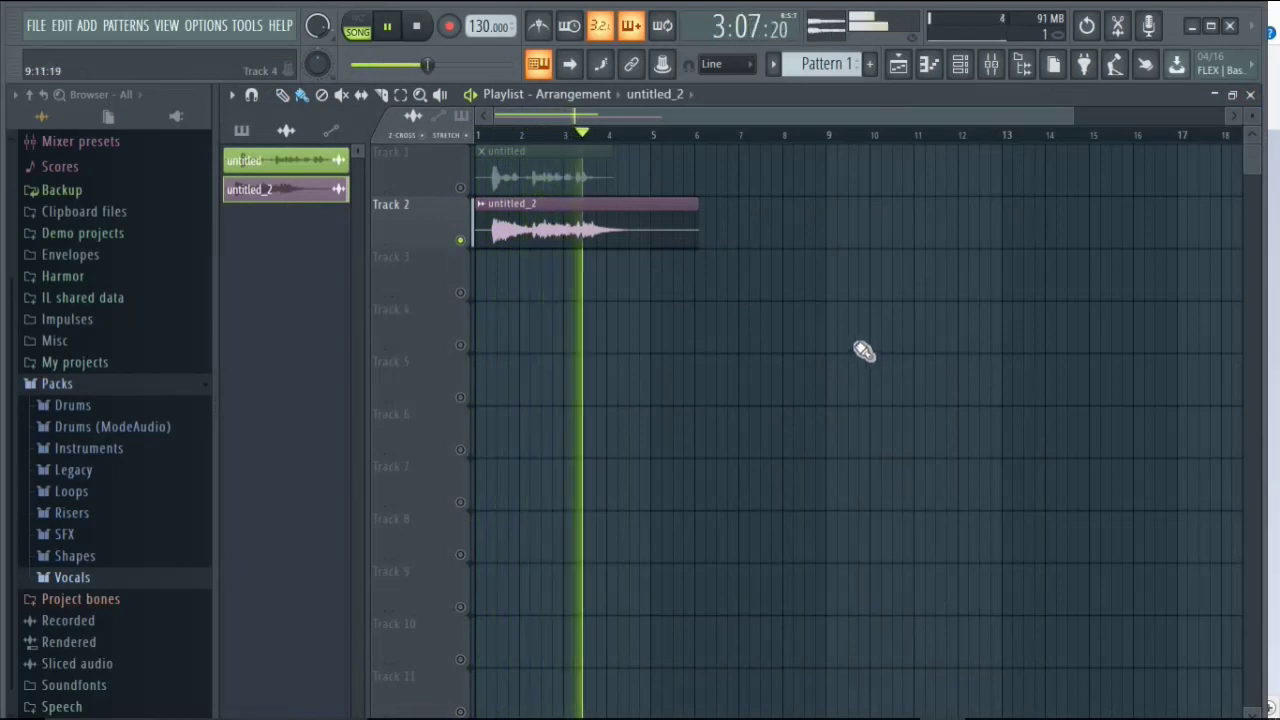
{"action": "key", "text": "space"}
{"action": "left_click", "coordinate": [460, 188]}
{"action": "right_click", "coordinate": [460, 190]}
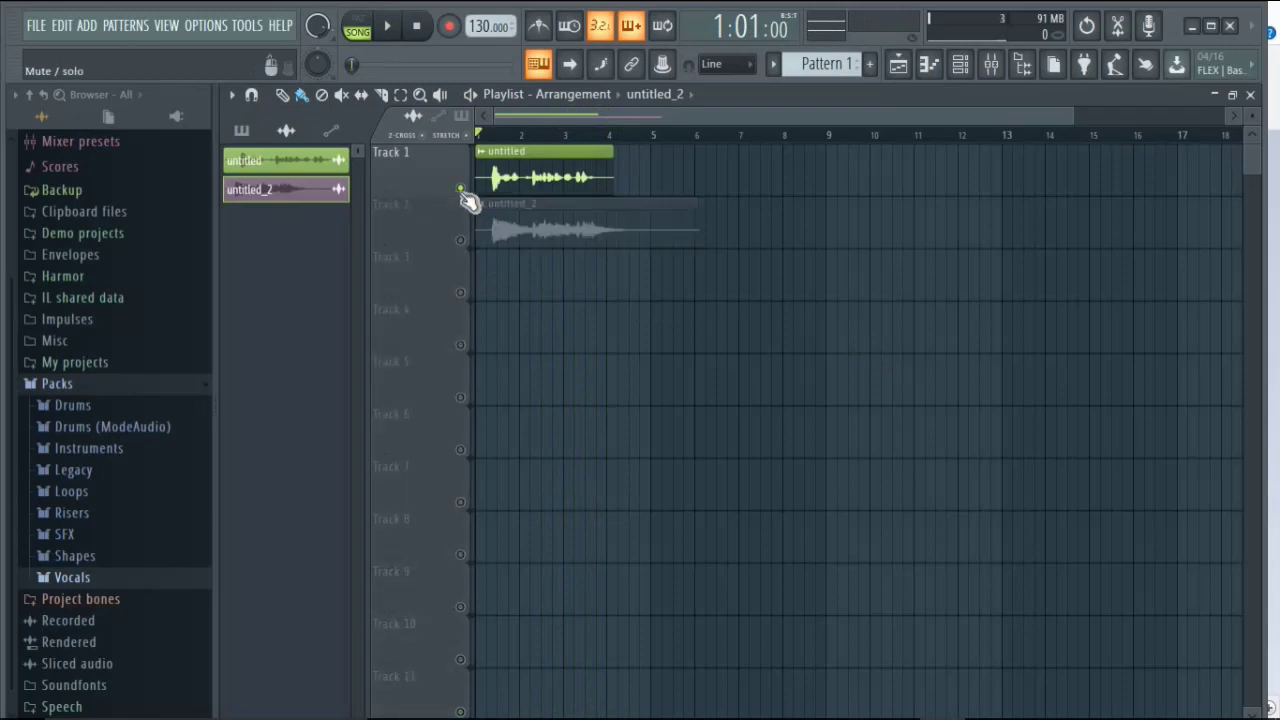
{"action": "key", "text": "space"}
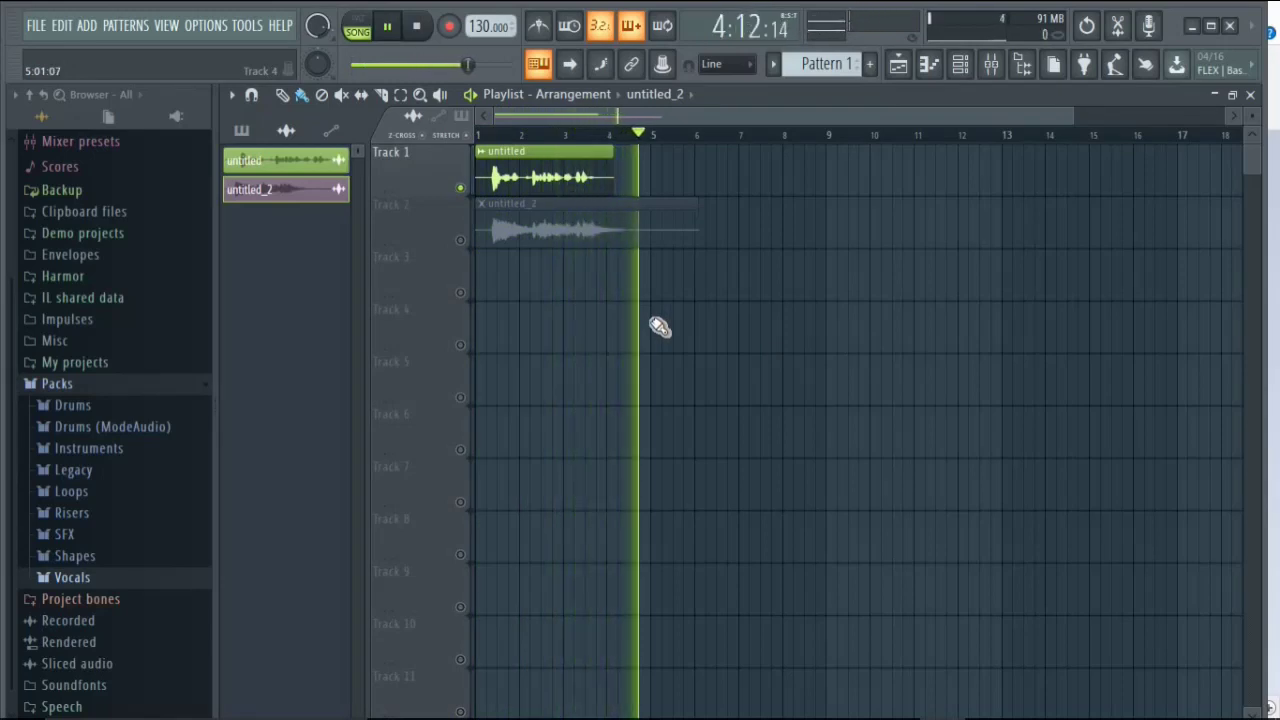
{"action": "key", "text": "space"}
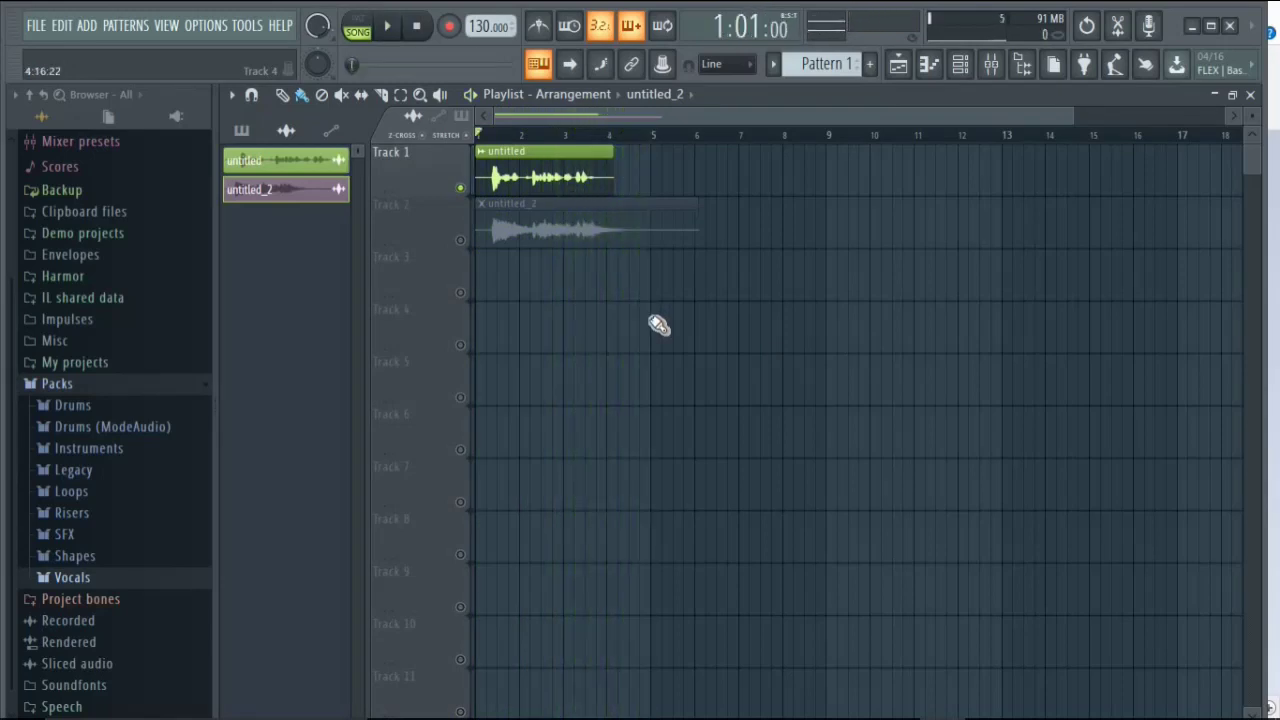
{"action": "left_click", "coordinate": [461, 242]}
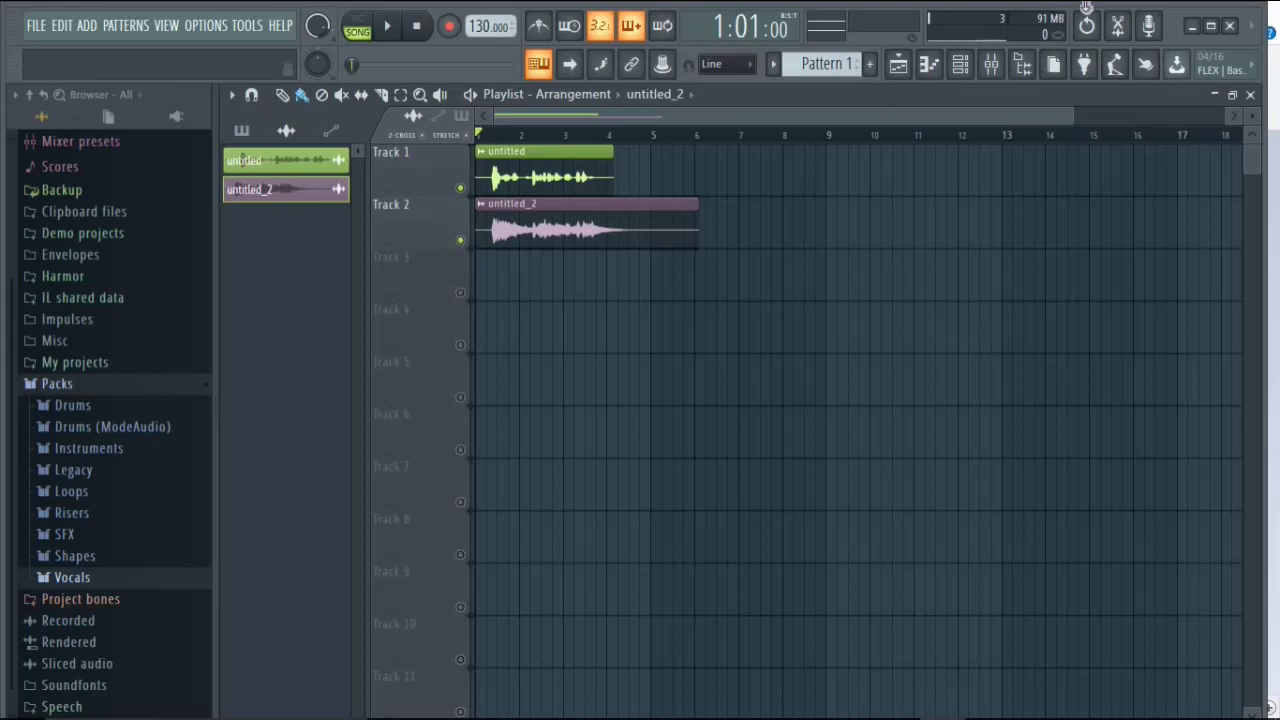
{"action": "left_click", "coordinate": [1217, 28]}
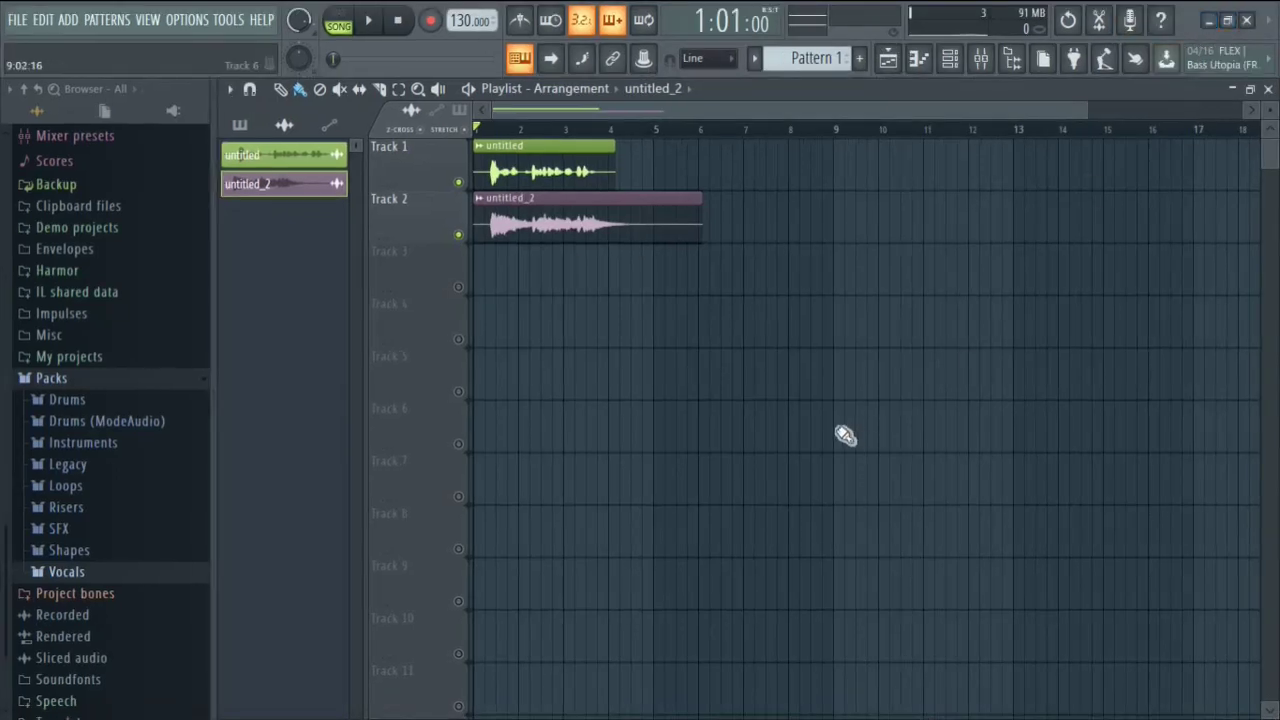